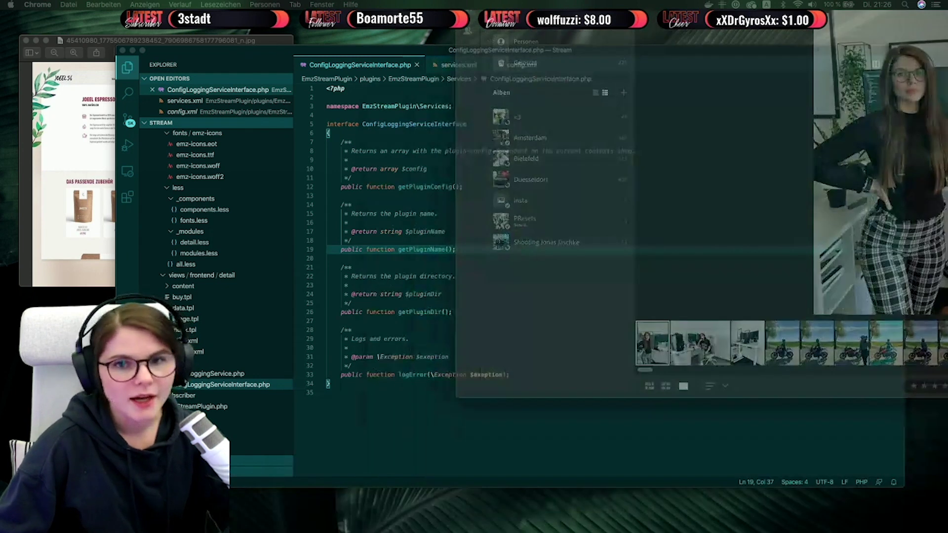
pyautogui.moveTo(686, 1); pyautogui.dragTo(269, 42)
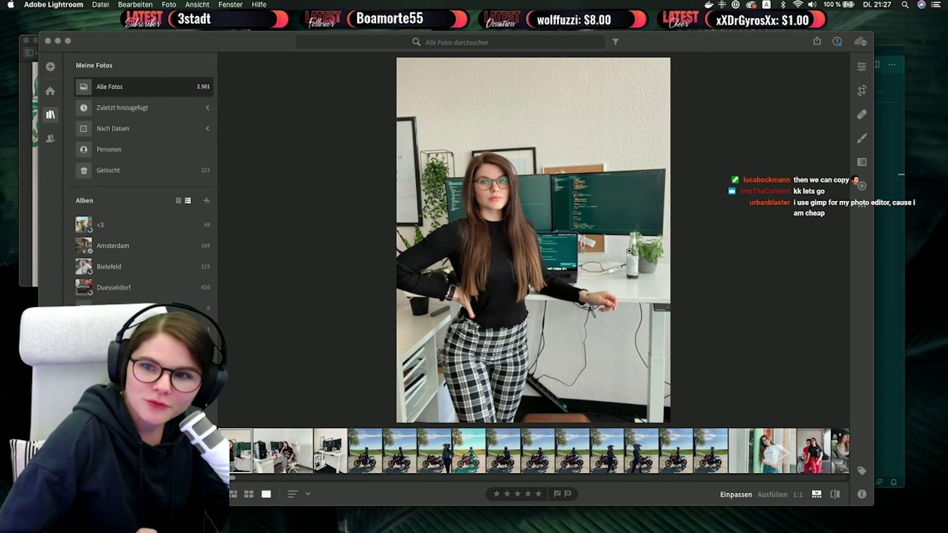
pyautogui.moveTo(629, 250); pyautogui.dragTo(639, 393)
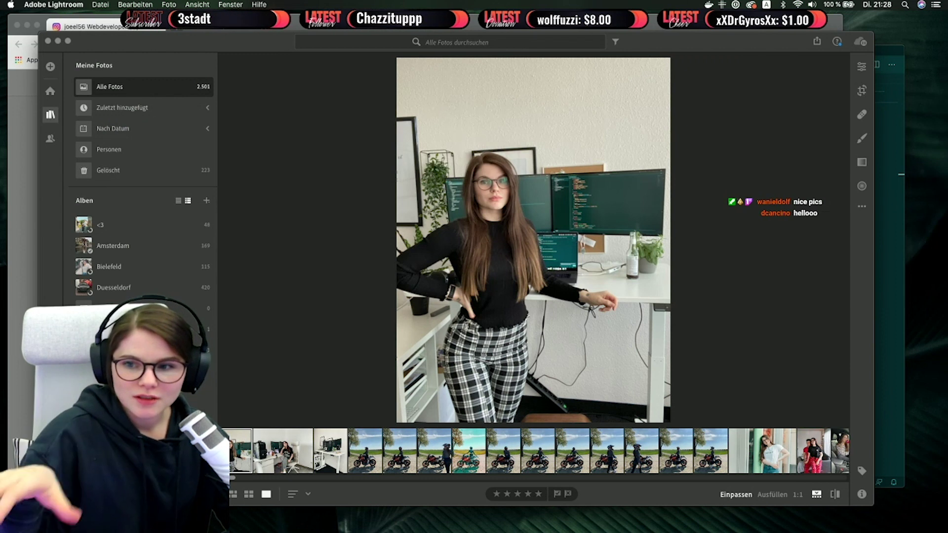
# Switch to Chrome, examine the cable-free standing desk photo in the Instagram post up close, and close the page.
pyautogui.click(20, 379)
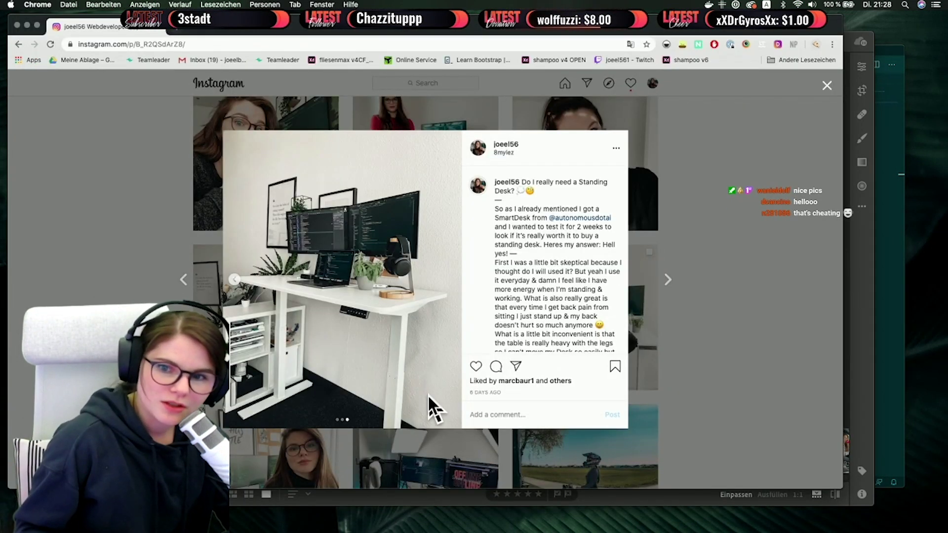
pyautogui.scroll(5, 413, 391)
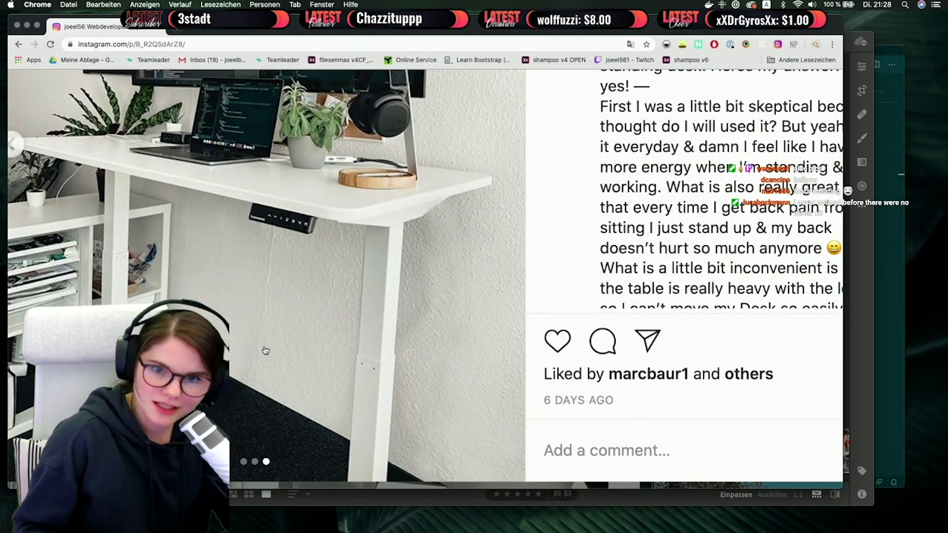
pyautogui.scroll(-5, 247, 338)
pyautogui.press('super+w')
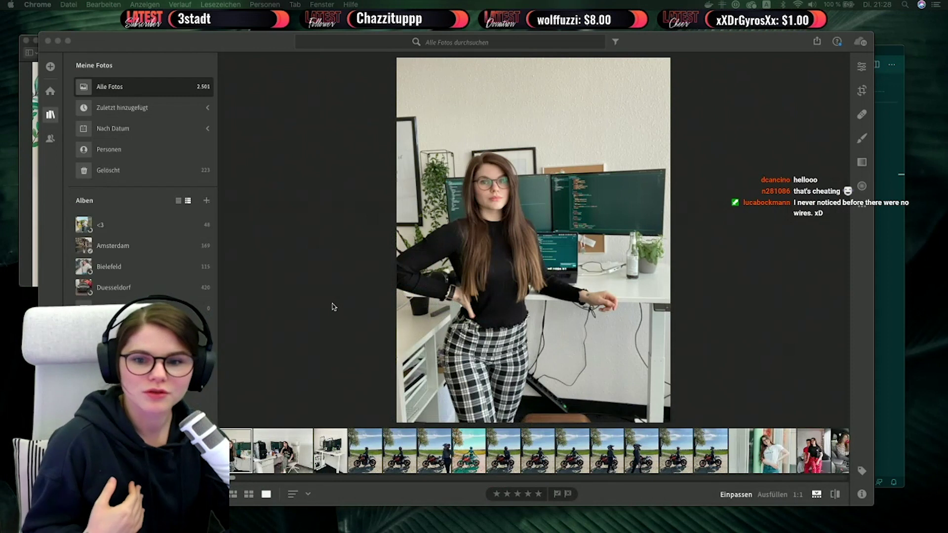
# Try out the saved presets on the office portrait and apply the Fashion 01 preset.
pyautogui.click(862, 67)
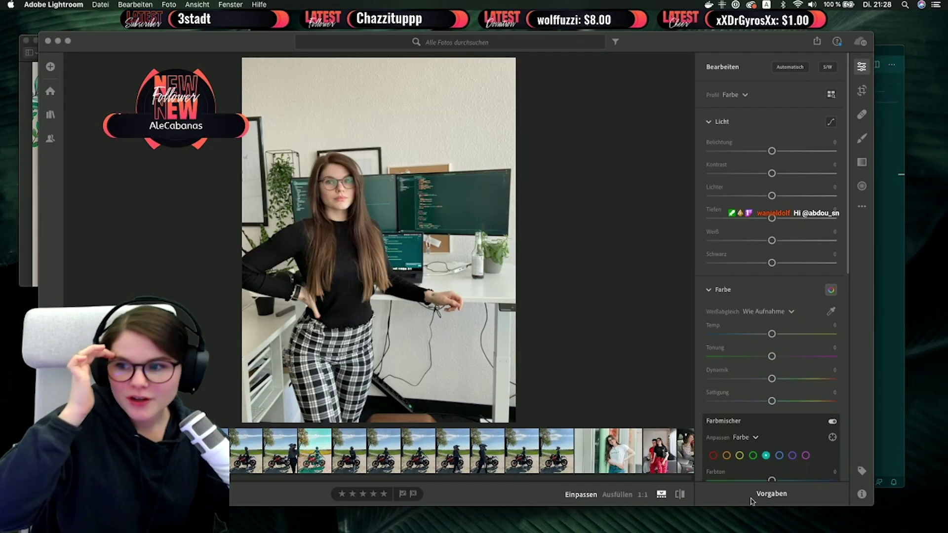
pyautogui.click(772, 493)
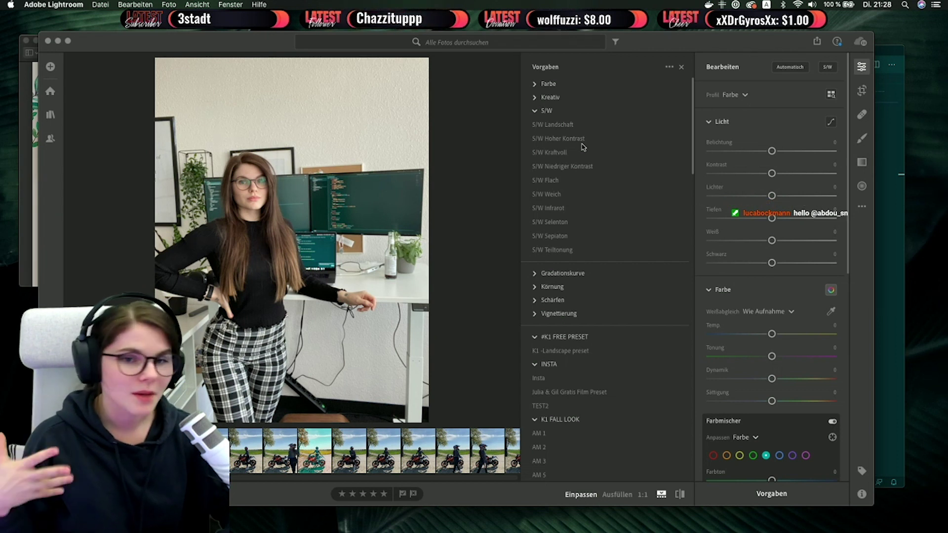
pyautogui.scroll(-3, 550, 454)
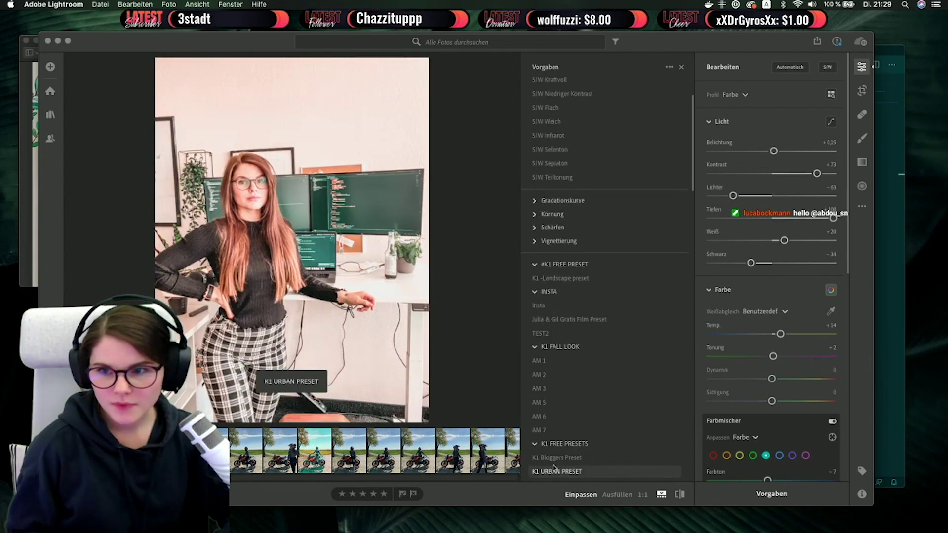
pyautogui.click(555, 332)
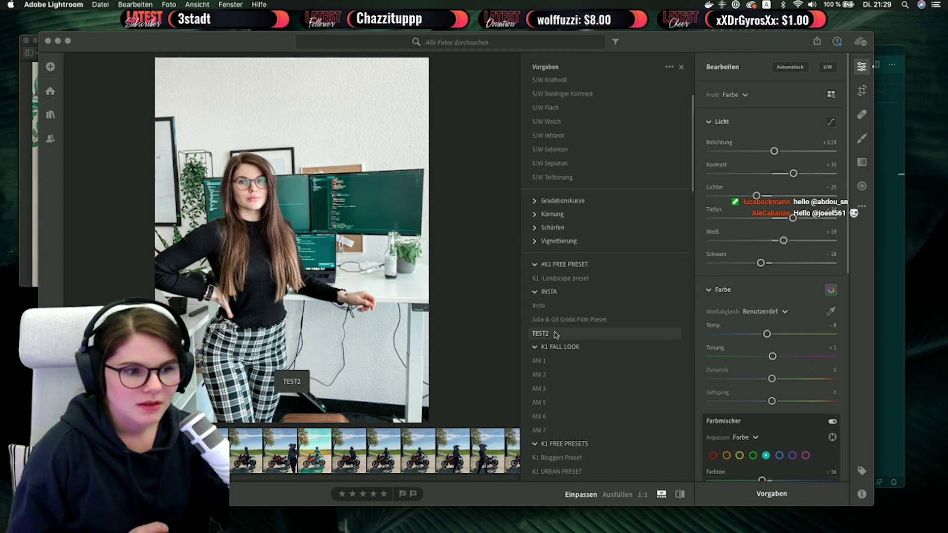
pyautogui.scroll(-5, 560, 452)
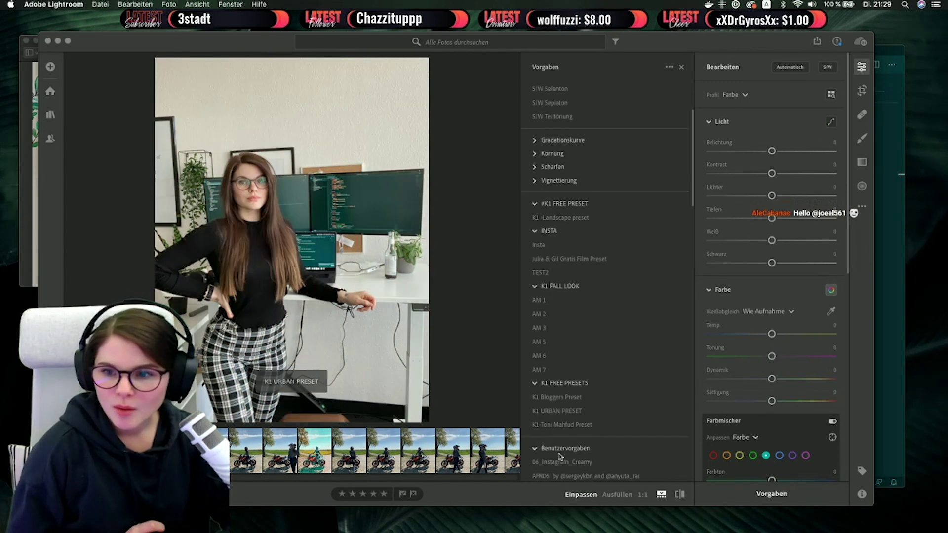
pyautogui.scroll(-10, 559, 455)
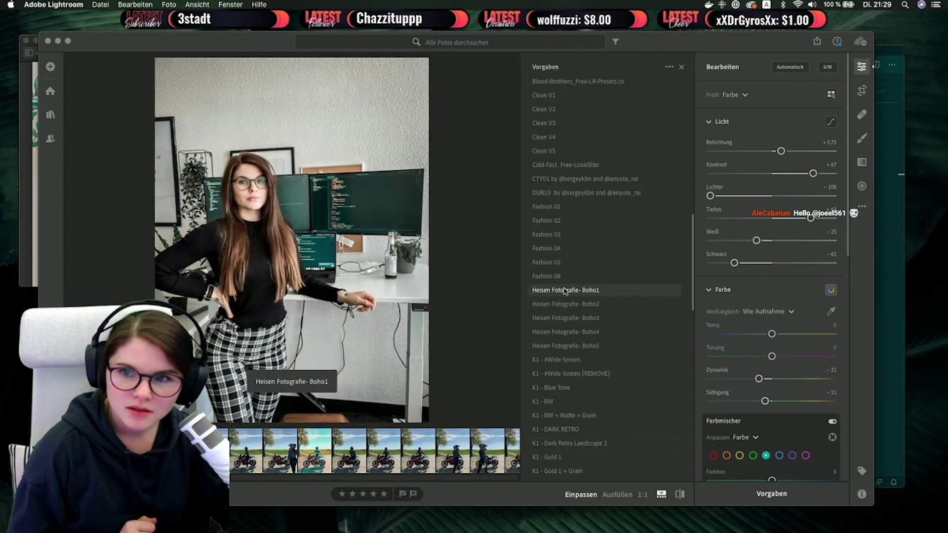
pyautogui.click(565, 304)
pyautogui.click(540, 206)
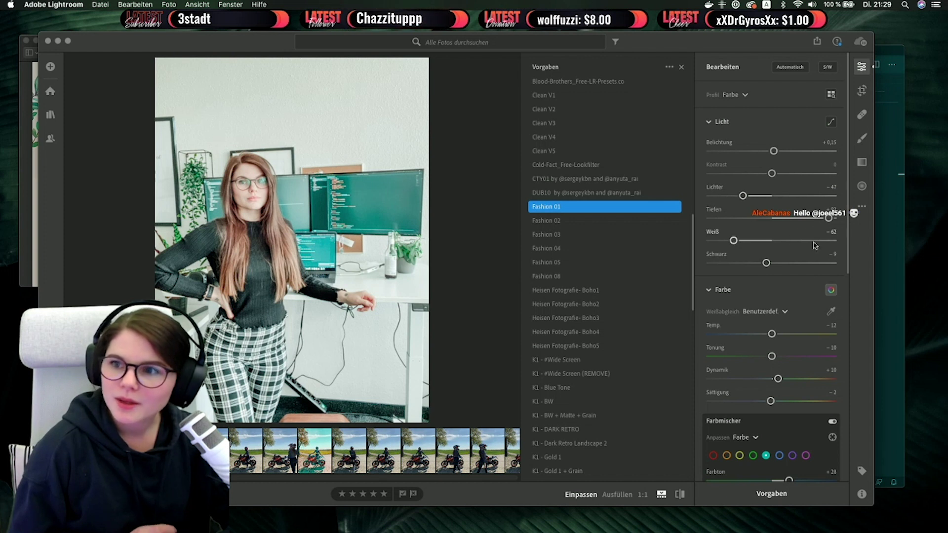
# Set the portrait's Tiefen to +36, Temp. to −6 and Tönung to −5.
pyautogui.moveTo(828, 221); pyautogui.dragTo(788, 226)
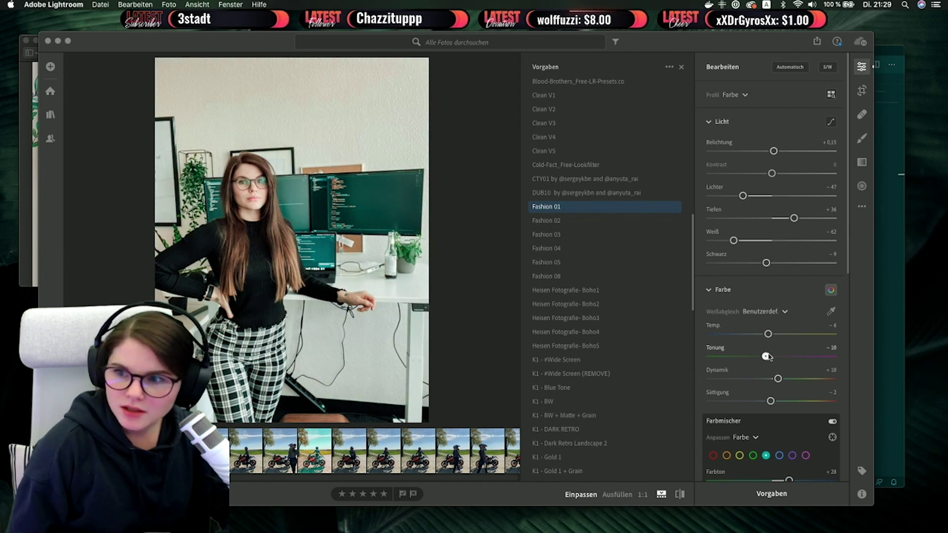
pyautogui.moveTo(771, 356); pyautogui.dragTo(769, 356)
# In the Farbmischer, set the yellow tones' Sättigung to −61 and Luminanz to +31.
pyautogui.scroll(-4, 760, 357)
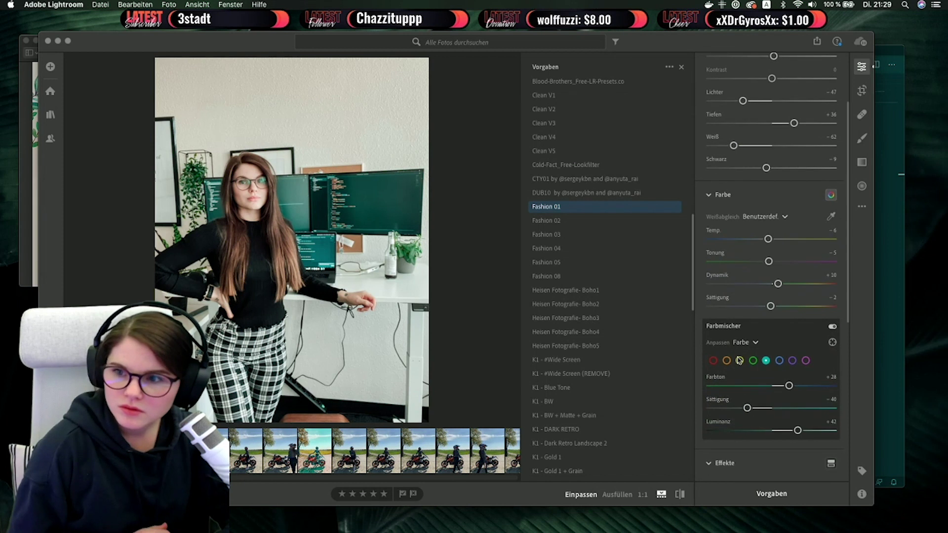
pyautogui.moveTo(735, 409); pyautogui.dragTo(734, 409)
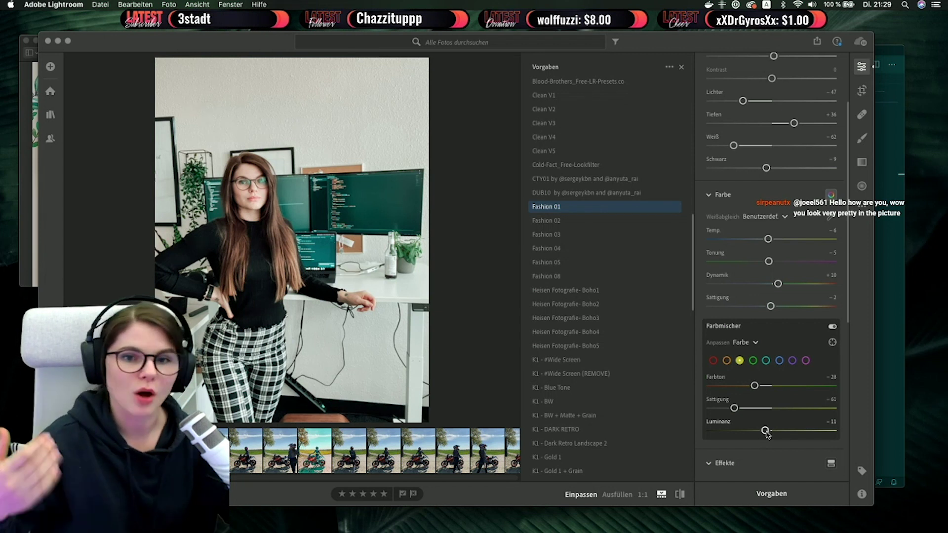
pyautogui.moveTo(766, 432); pyautogui.dragTo(768, 432)
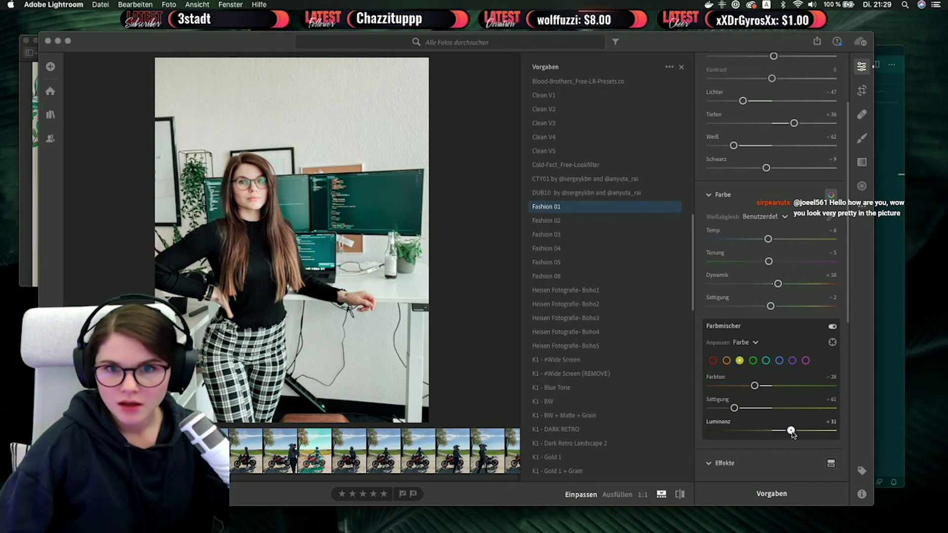
# Adjust the red tones in the Farbmischer to Farbton −3, Sättigung −12 and Luminanz −11.
pyautogui.click(713, 360)
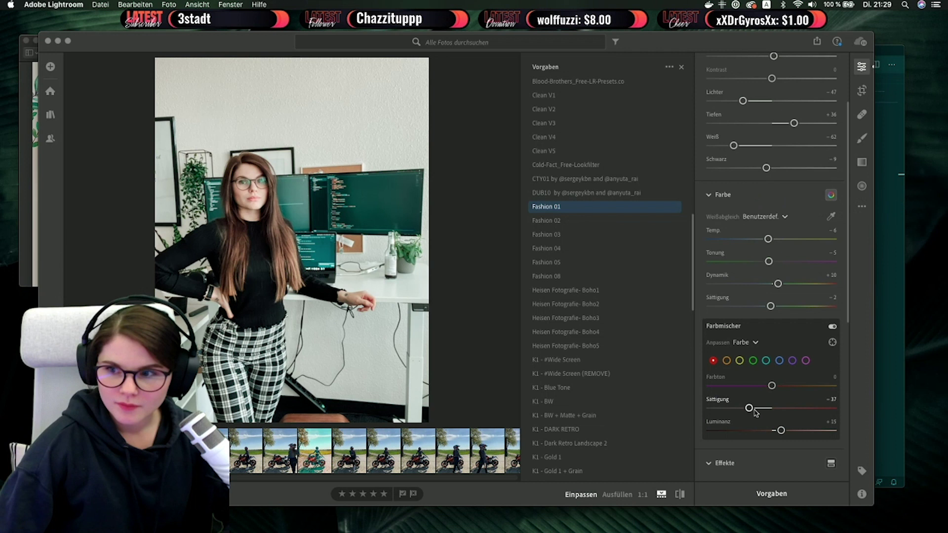
pyautogui.moveTo(757, 411); pyautogui.dragTo(764, 430)
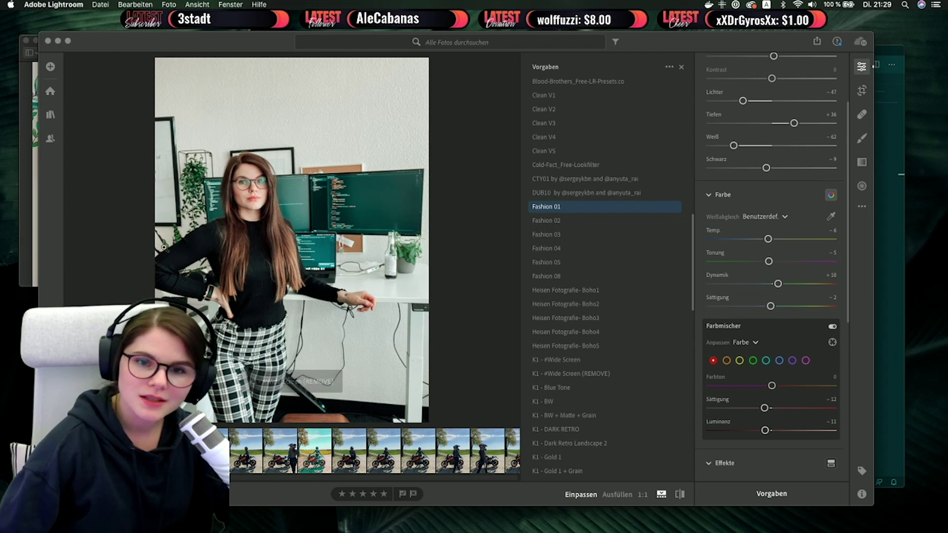
pyautogui.click(241, 193)
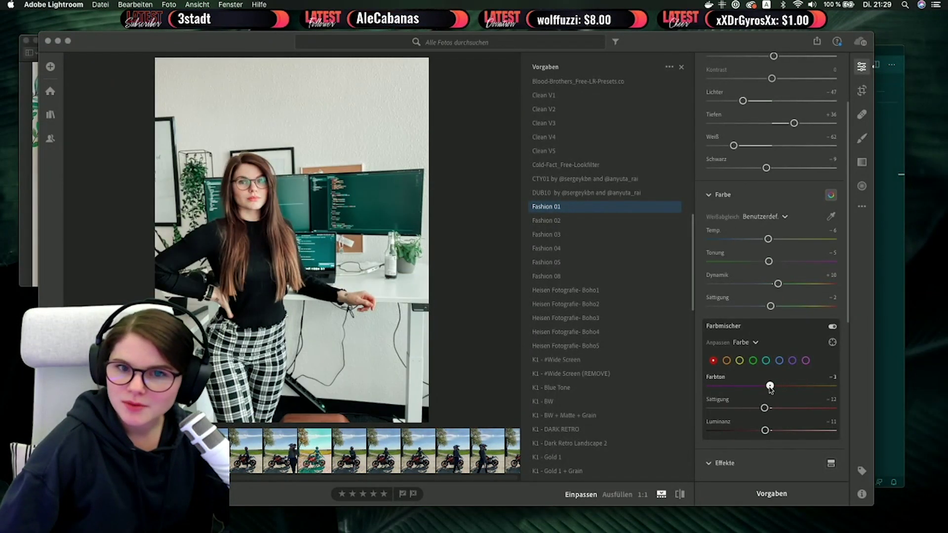
# Set the orange tones to Farbton +13, Sättigung −31 and Luminanz −6, and set the Körnung effect to 7.
pyautogui.click(725, 362)
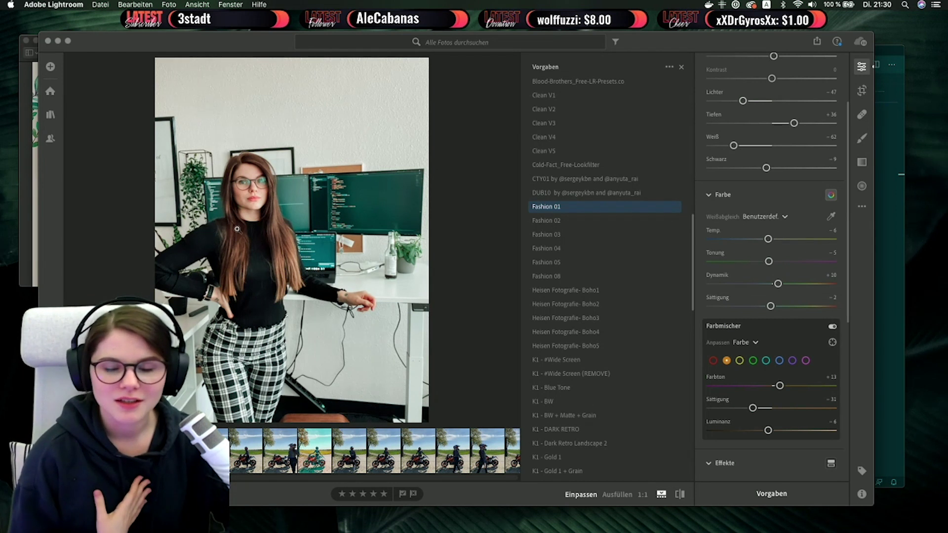
pyautogui.scroll(-3, 772, 389)
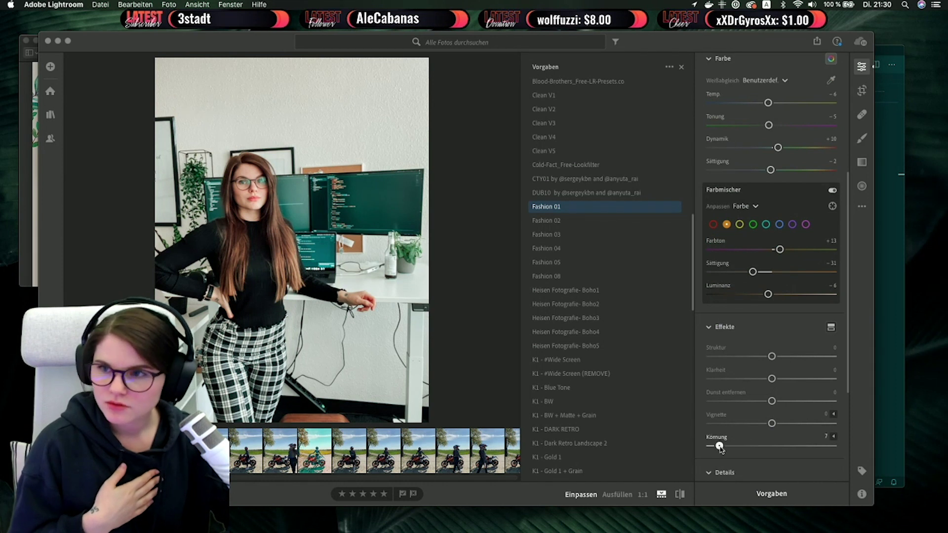
# Raise the portrait's Lichter to −31 and Weiß to −35.
pyautogui.scroll(5, 735, 339)
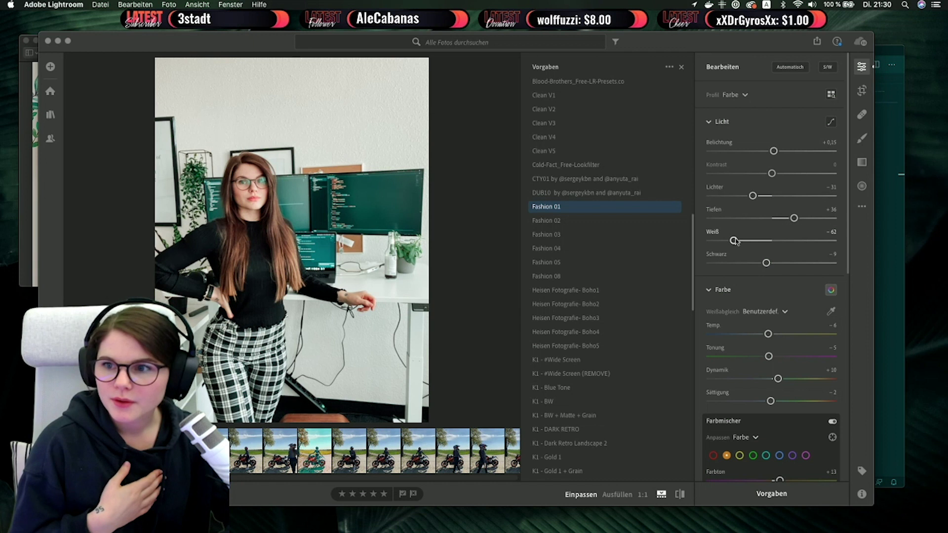
pyautogui.moveTo(735, 241); pyautogui.dragTo(744, 241)
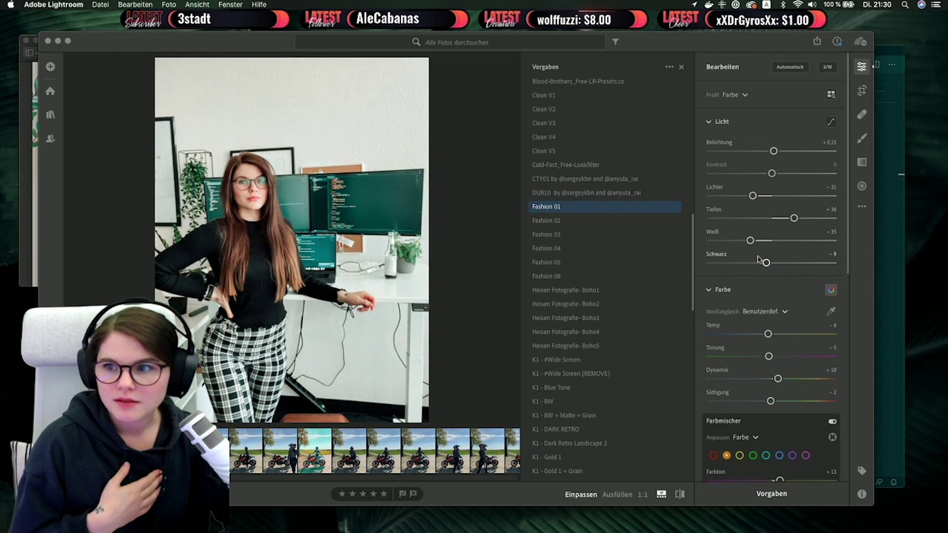
# Reduce the blue tones in the Farbmischer to Sättigung −39 and Luminanz −35.
pyautogui.scroll(-2, 750, 390)
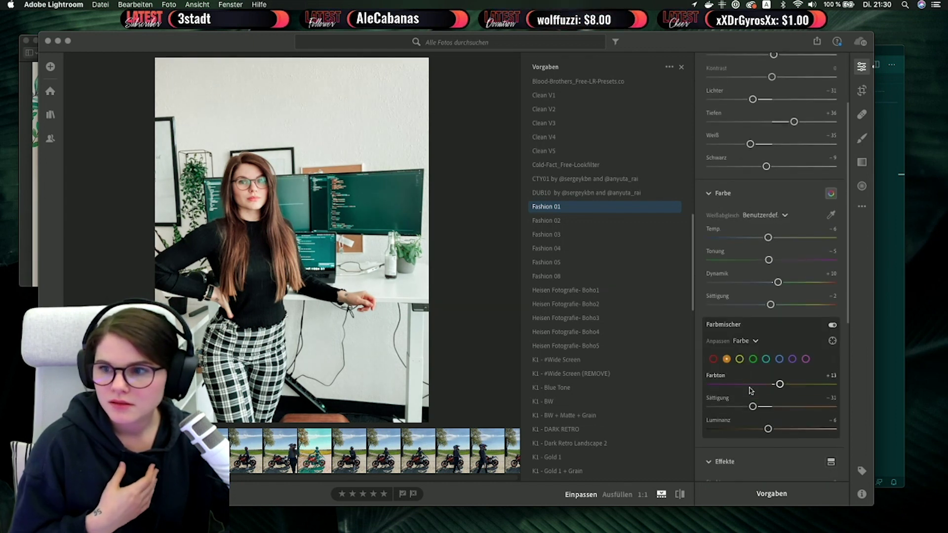
pyautogui.scroll(-1, 751, 391)
pyautogui.click(779, 344)
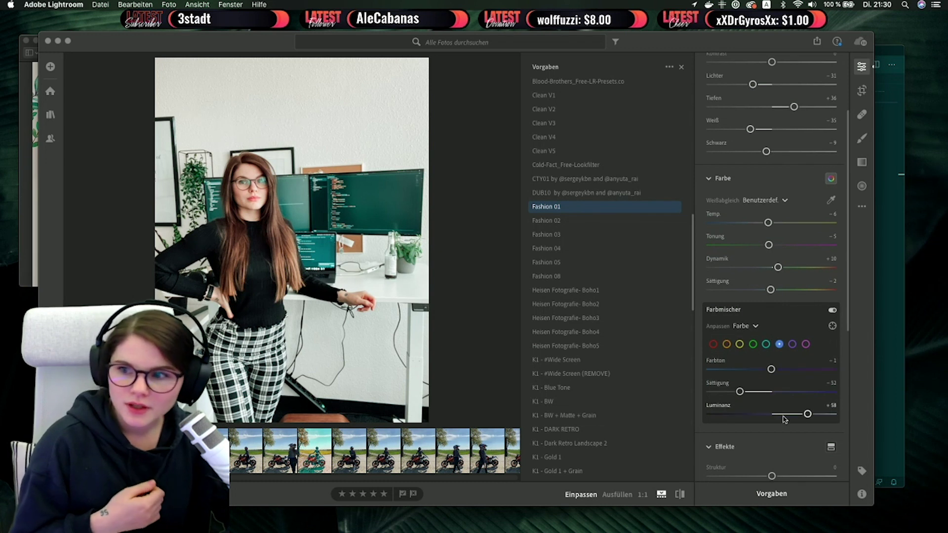
pyautogui.moveTo(740, 392); pyautogui.dragTo(748, 391)
pyautogui.moveTo(807, 414); pyautogui.dragTo(760, 417)
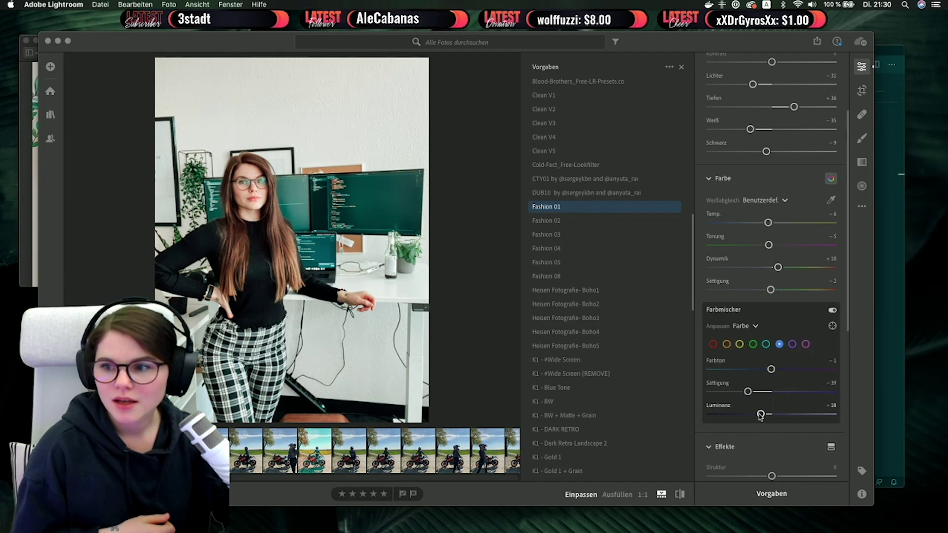
pyautogui.moveTo(768, 416); pyautogui.dragTo(750, 417)
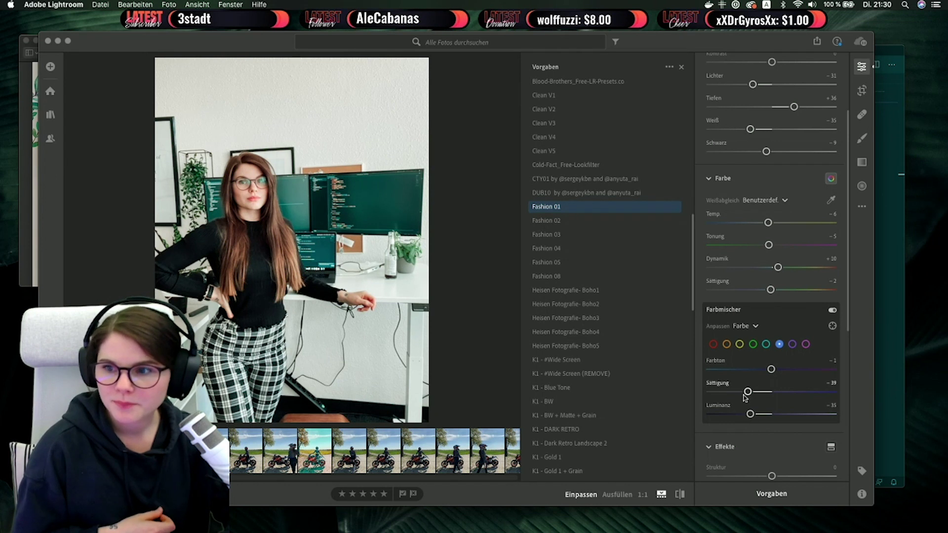
# Set the aqua tones in the Farbmischer to Farbton +26 and Luminanz −3, and check the result on the photo.
pyautogui.click(765, 345)
pyautogui.moveTo(773, 370)
pyautogui.mouseDown()
pyautogui.moveTo(728, 371)
pyautogui.moveTo(785, 370)
pyautogui.mouseUp()
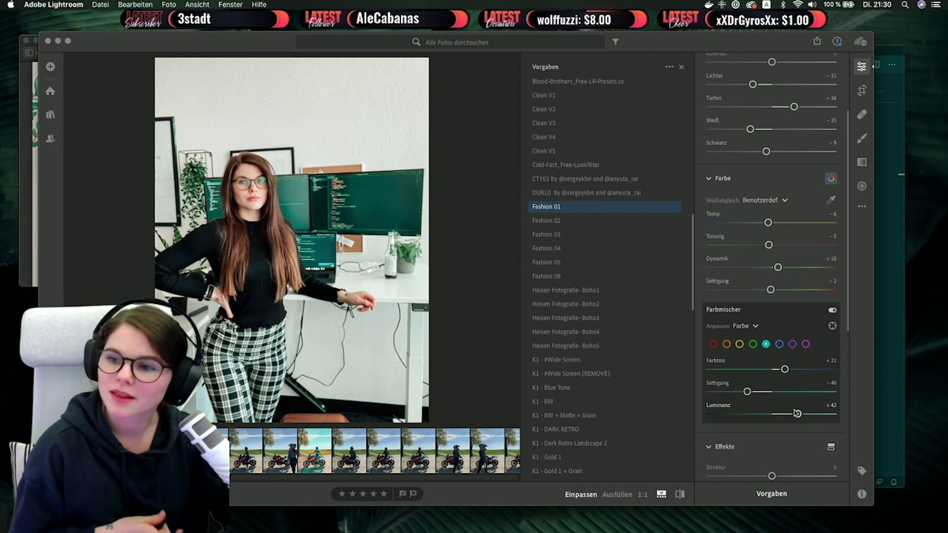
pyautogui.moveTo(794, 415); pyautogui.dragTo(770, 414)
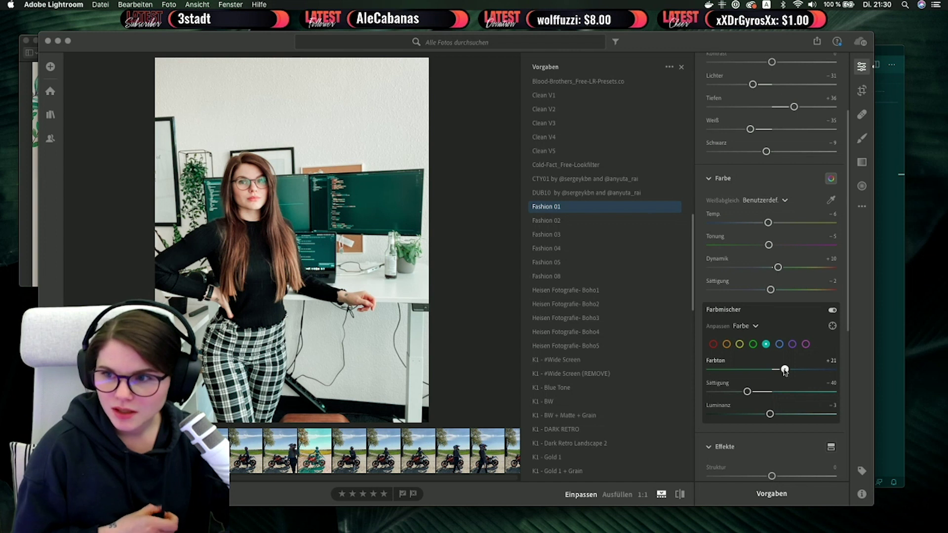
pyautogui.moveTo(785, 370); pyautogui.dragTo(787, 370)
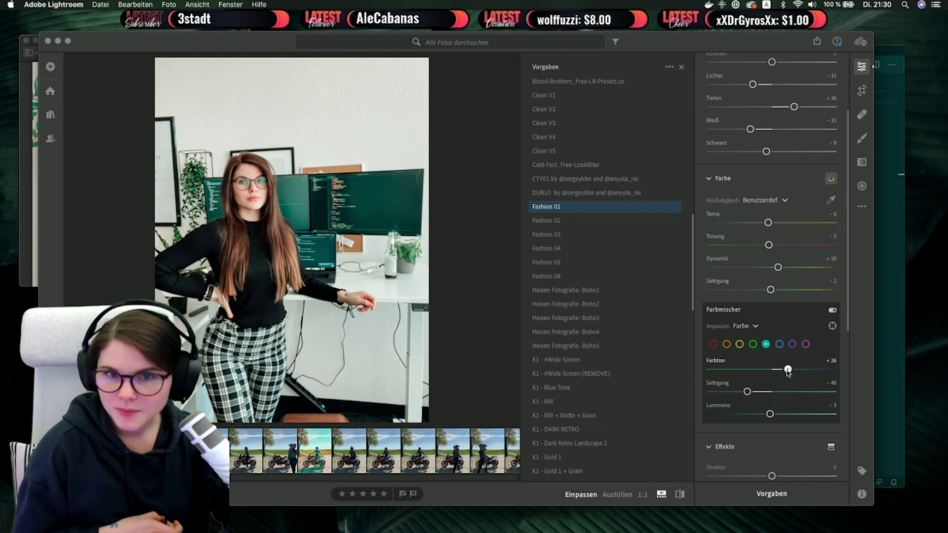
pyautogui.click(218, 210)
pyautogui.click(217, 210)
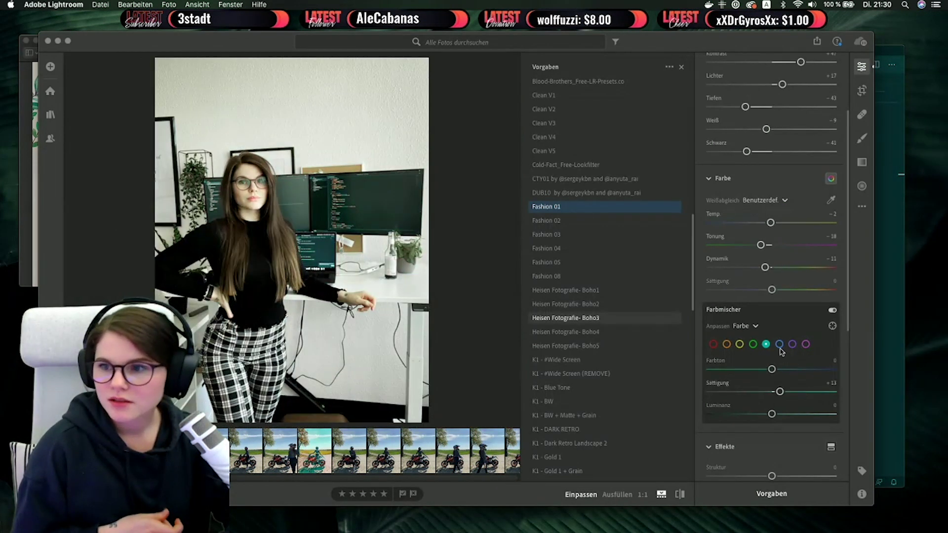
# Lower the portrait's Tiefen to +13.
pyautogui.scroll(4, 781, 351)
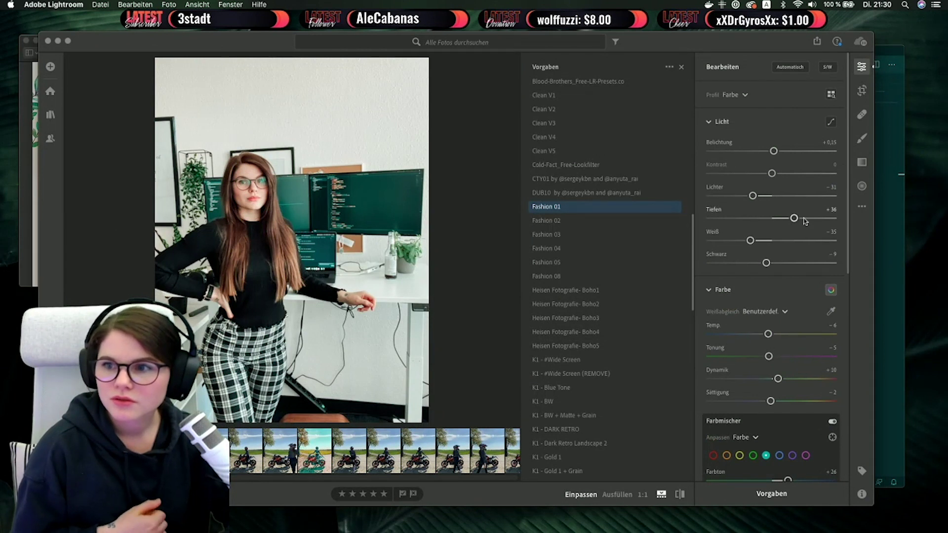
pyautogui.moveTo(795, 218); pyautogui.dragTo(800, 220)
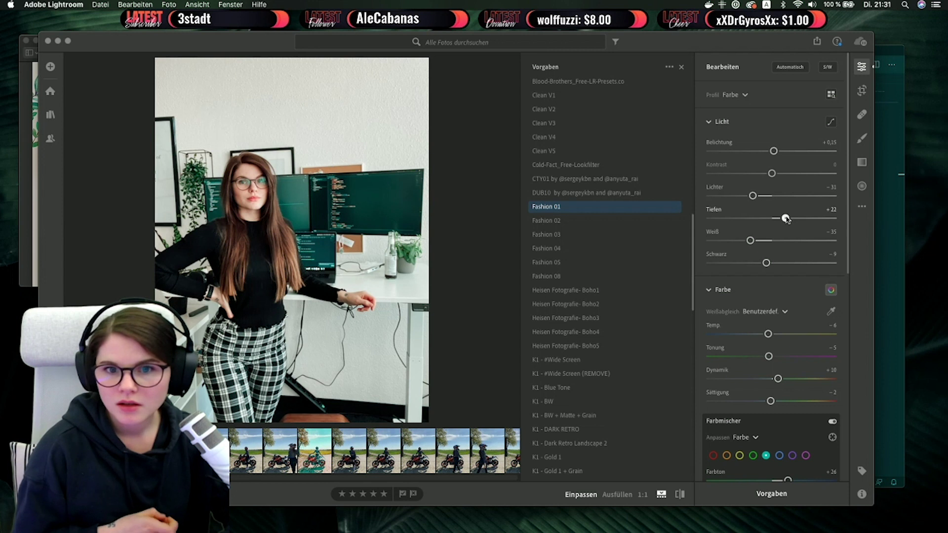
pyautogui.moveTo(786, 219); pyautogui.dragTo(780, 221)
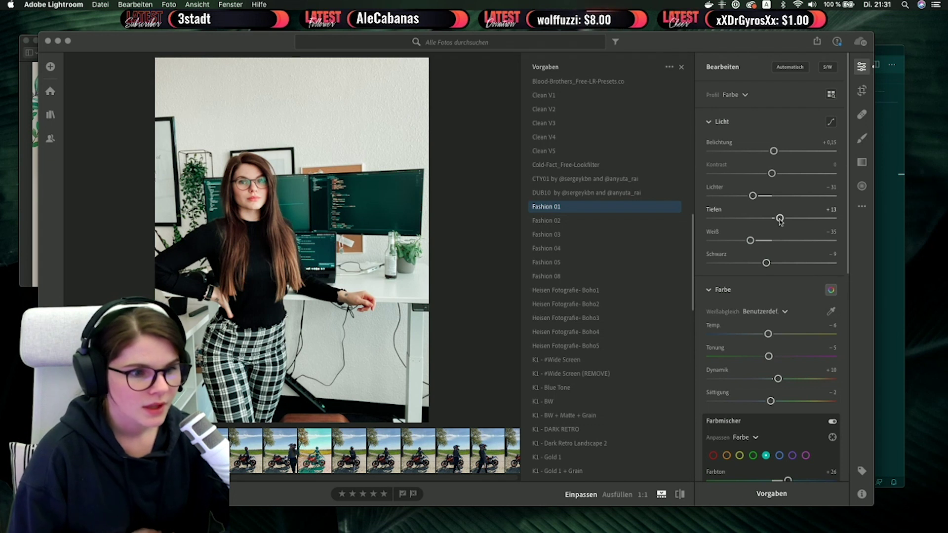
pyautogui.scroll(-3, 746, 376)
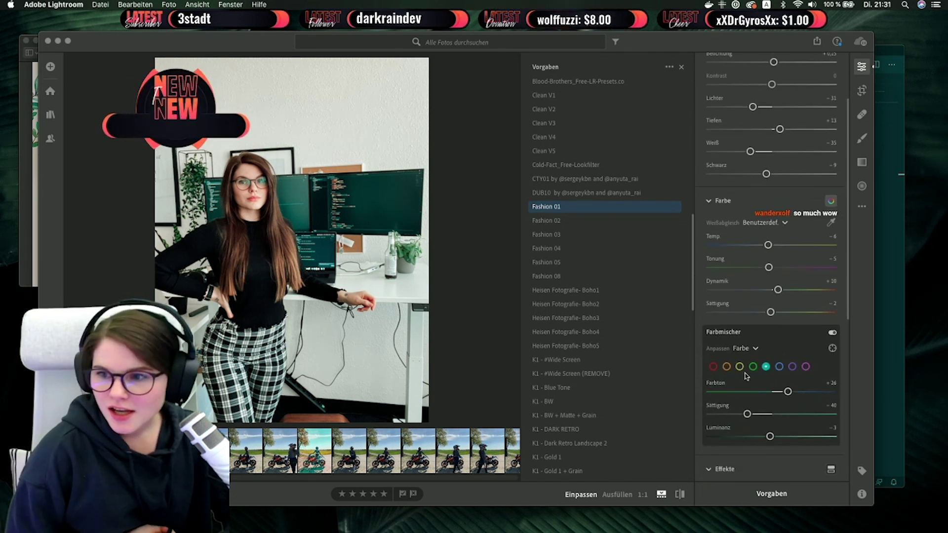
# Lower the red tones' Luminanz in the Farbmischer to −21 and check the face at 1:1.
pyautogui.click(713, 367)
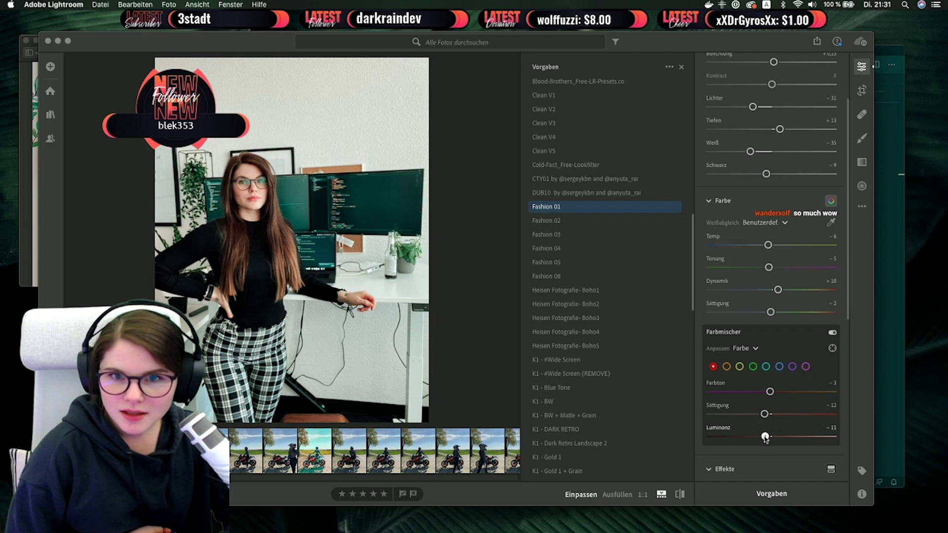
pyautogui.moveTo(765, 437); pyautogui.dragTo(758, 437)
pyautogui.click(267, 194)
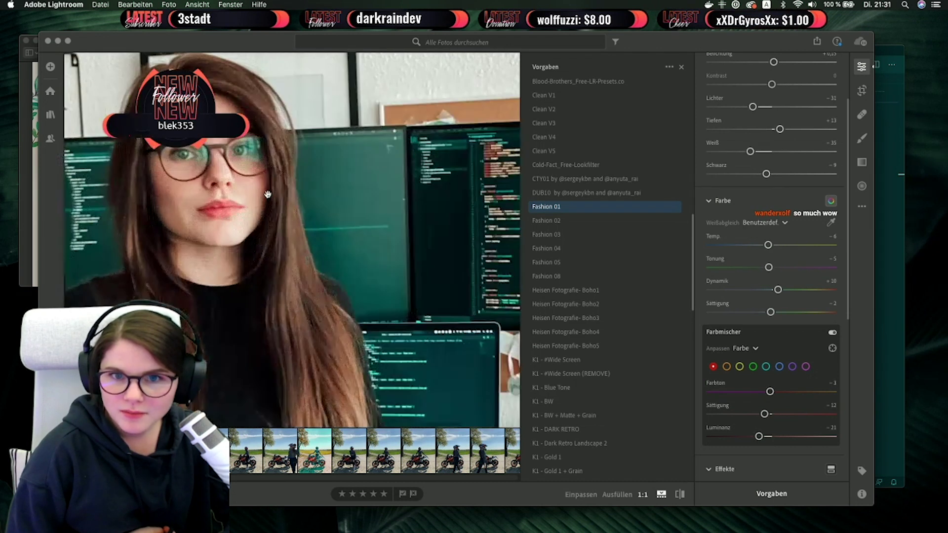
pyautogui.click(346, 268)
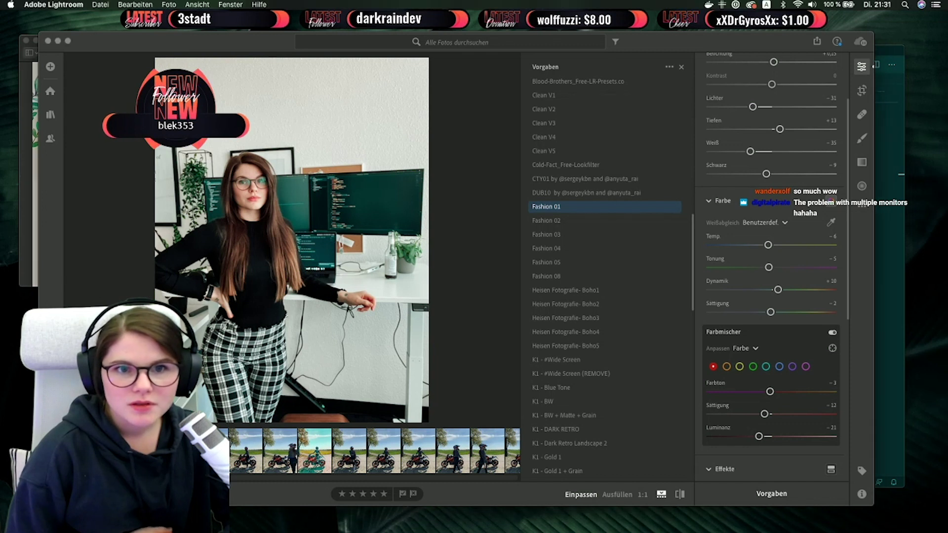
# Export the edited portrait from Lightroom and switch to Photoshop.
pyautogui.click(100, 5)
pyautogui.click(116, 57)
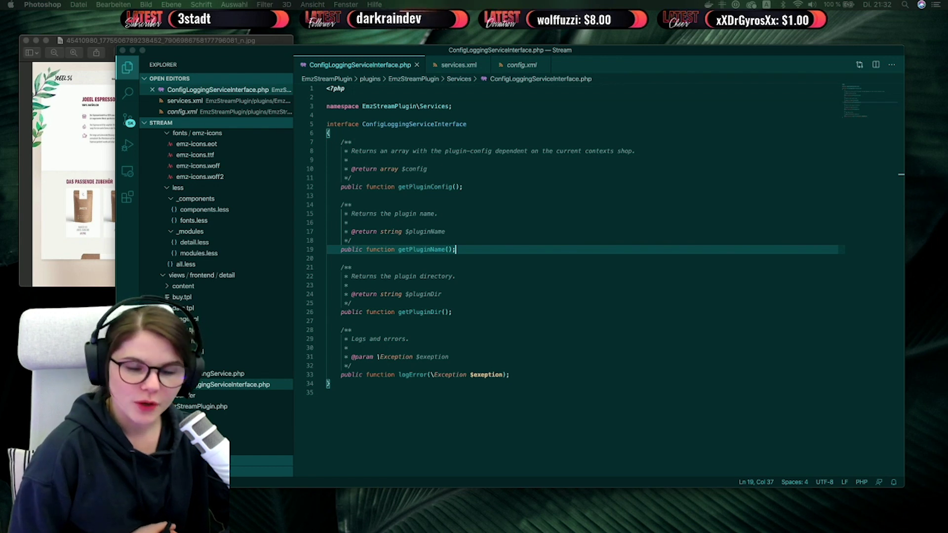
pyautogui.press('super+o')
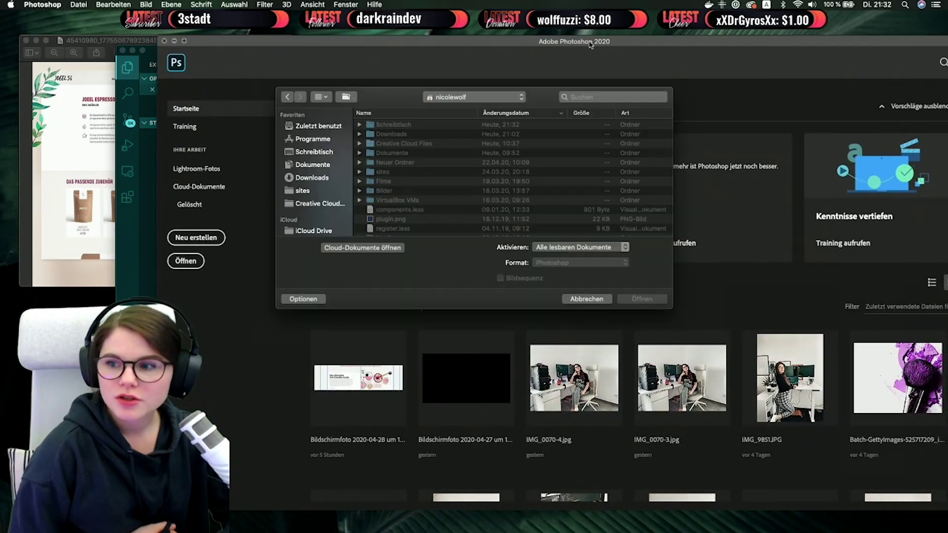
pyautogui.click(575, 296)
pyautogui.press('super+o')
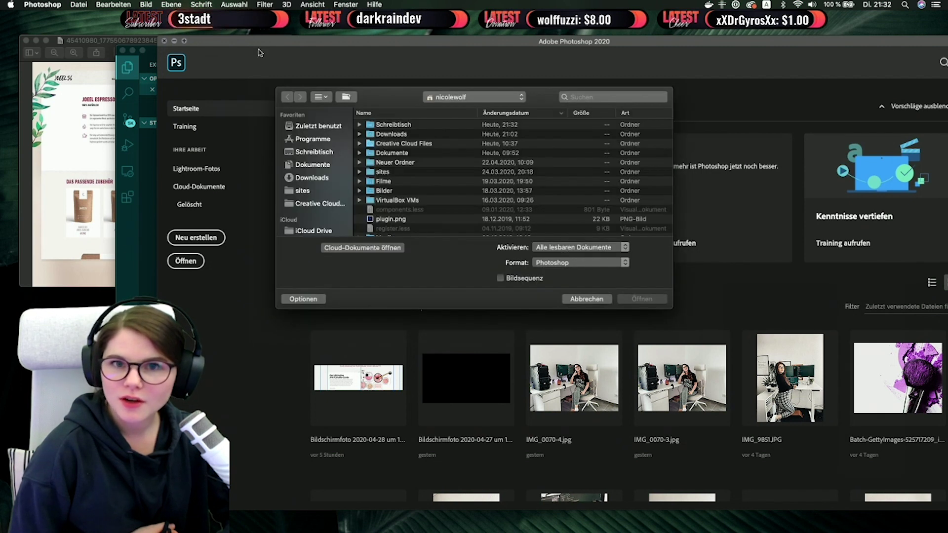
pyautogui.click(574, 299)
# Maximize the Photoshop window, preview the exported portrait IMG_7552-2.jpg on the desktop and open it.
pyautogui.doubleClick(324, 45)
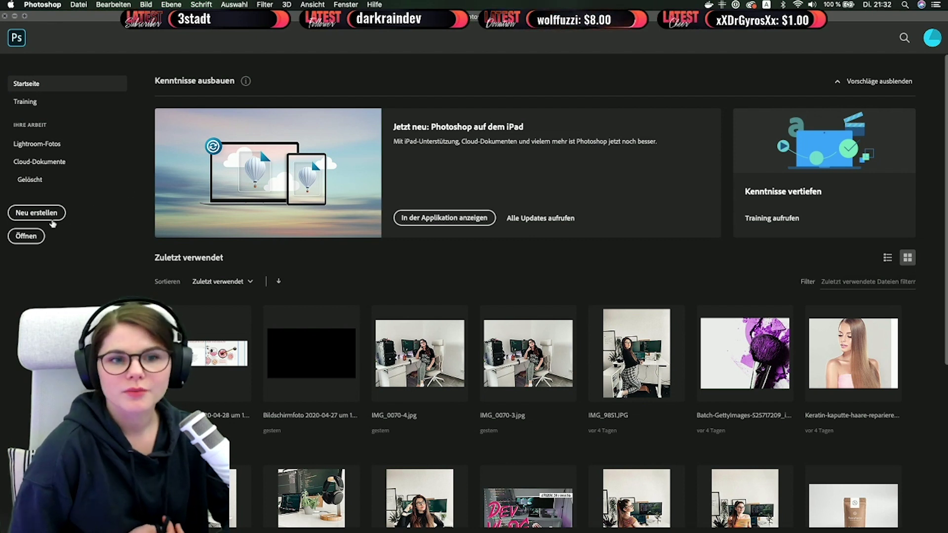
pyautogui.click(26, 236)
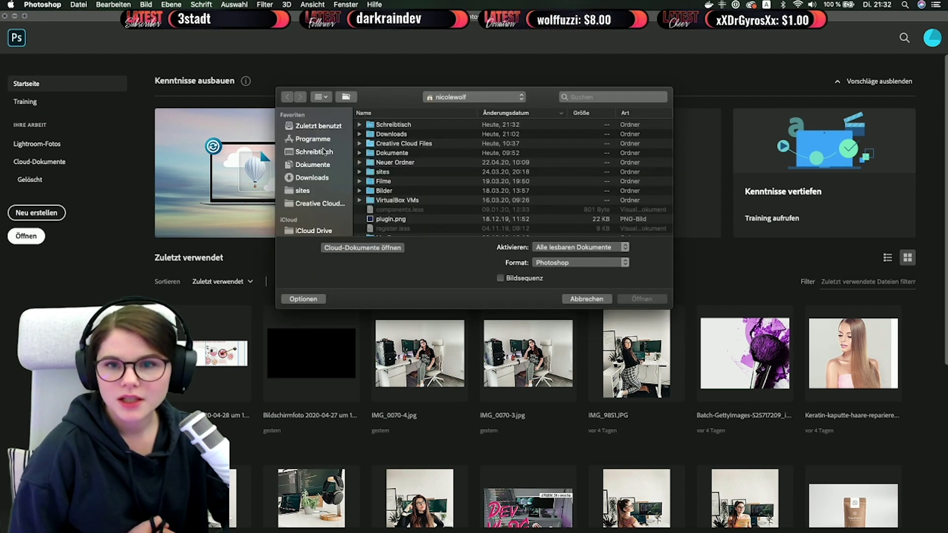
pyautogui.click(324, 152)
pyautogui.click(384, 127)
pyautogui.press('space')
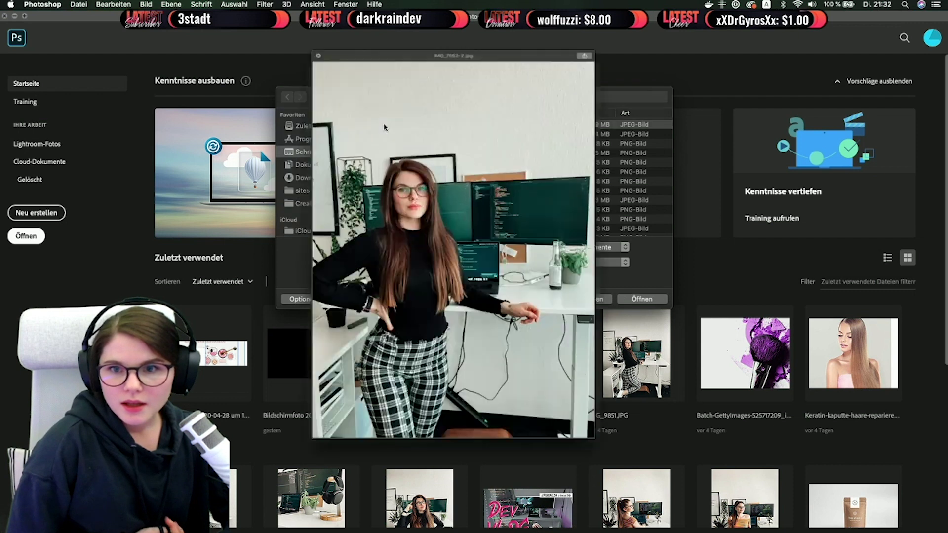
pyautogui.press('space')
pyautogui.click(640, 300)
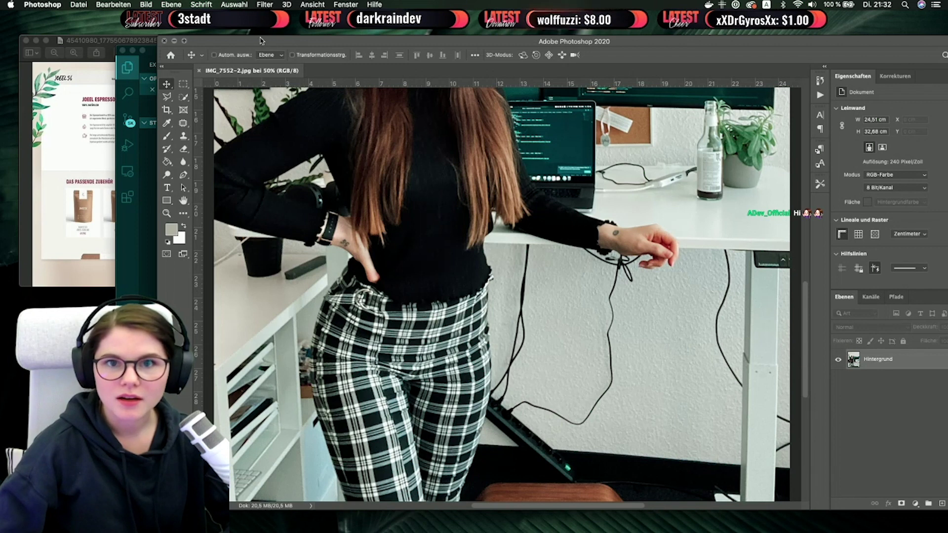
pyautogui.doubleClick(262, 41)
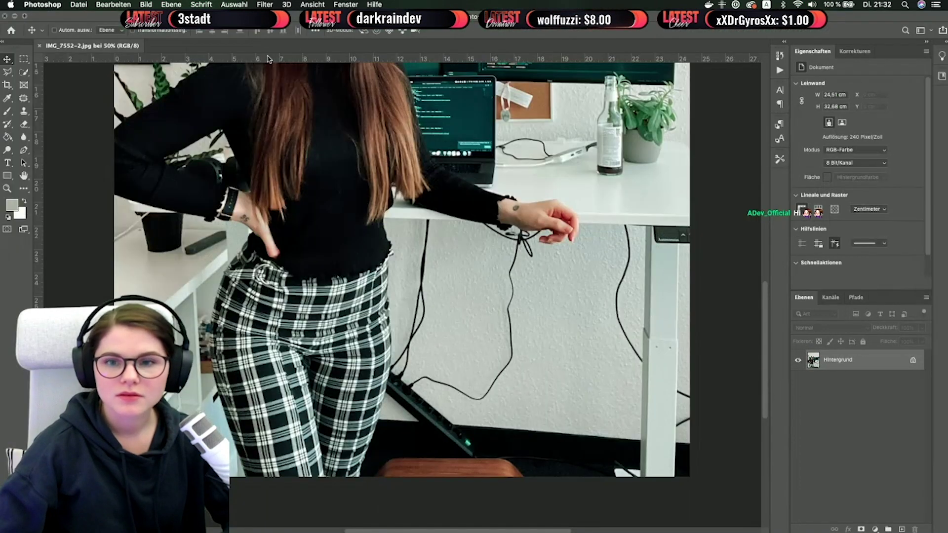
# Examine the opened portrait, covering the wall, the monitors, the person and the desk.
pyautogui.scroll(5, 346, 305)
pyautogui.scroll(-3, 345, 305)
pyautogui.scroll(5, 375, 278)
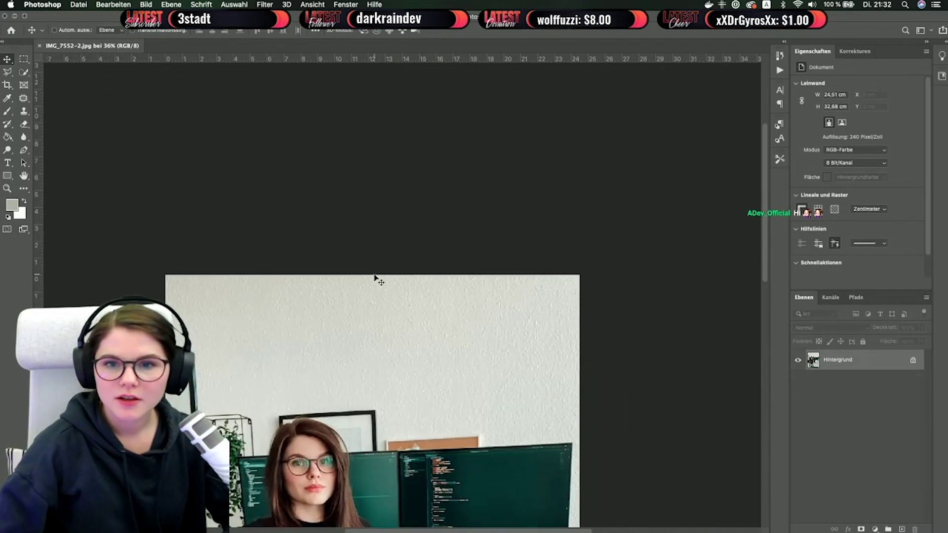
pyautogui.scroll(-6, 374, 278)
pyautogui.hscroll(4, 374, 279)
pyautogui.scroll(3, 374, 279)
pyautogui.hscroll(-1, 375, 279)
pyautogui.scroll(3, 374, 279)
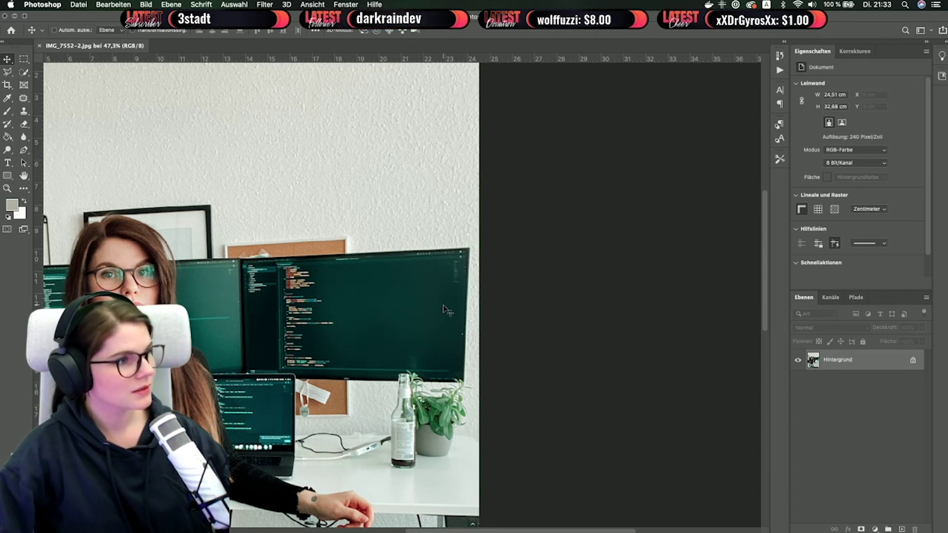
pyautogui.hscroll(-5, 446, 310)
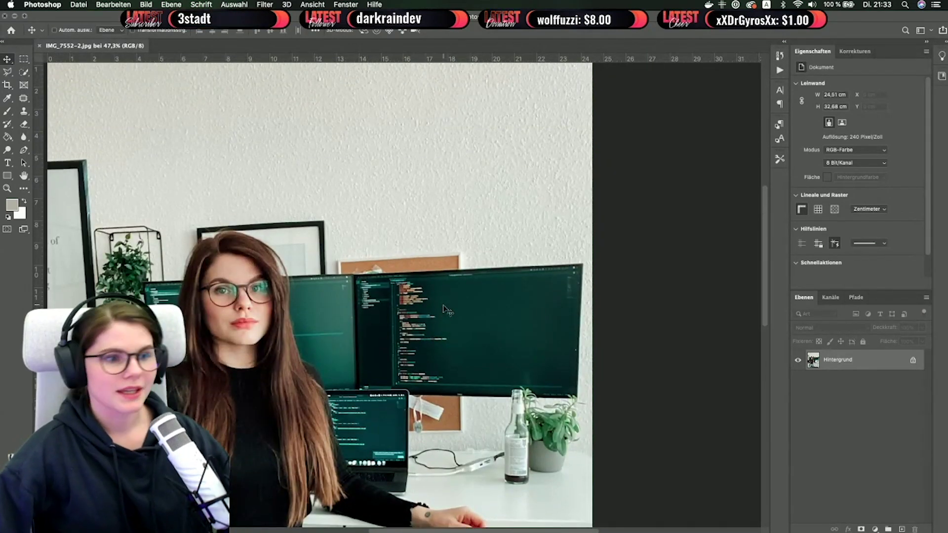
# Convert the photo's locked background into a regular layer, keeping the default name Ebene 0.
pyautogui.scroll(-10, 447, 310)
pyautogui.hscroll(2, 447, 310)
pyautogui.scroll(2, 447, 310)
pyautogui.scroll(8, 447, 310)
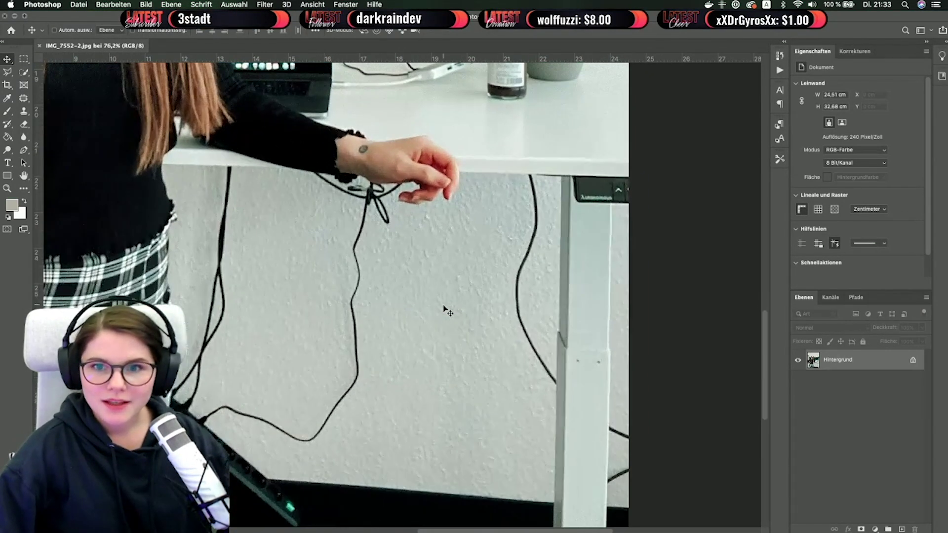
pyautogui.doubleClick(870, 362)
pyautogui.press('Return')
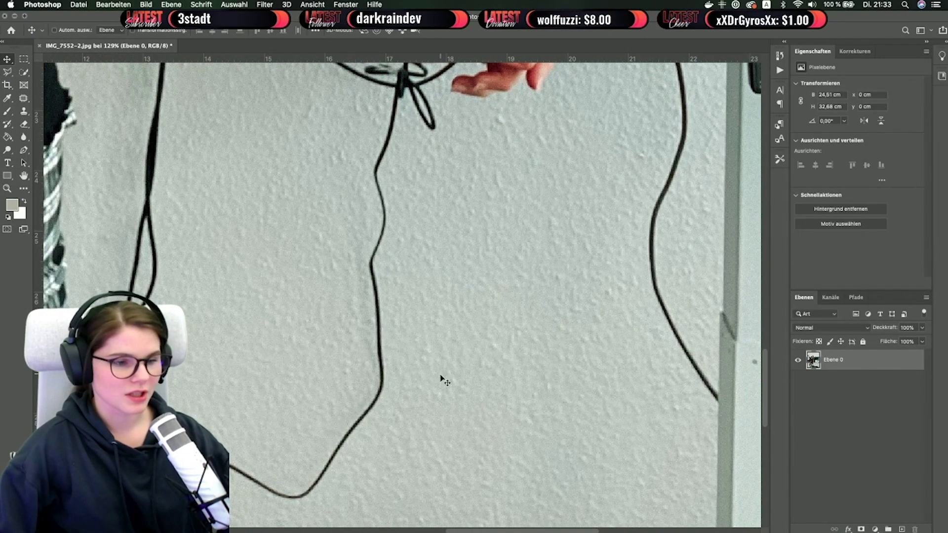
# Outline a clean wall area between the two hanging cables with the Polygonal Lasso and copy it to a new layer.
pyautogui.scroll(-2, 405, 291)
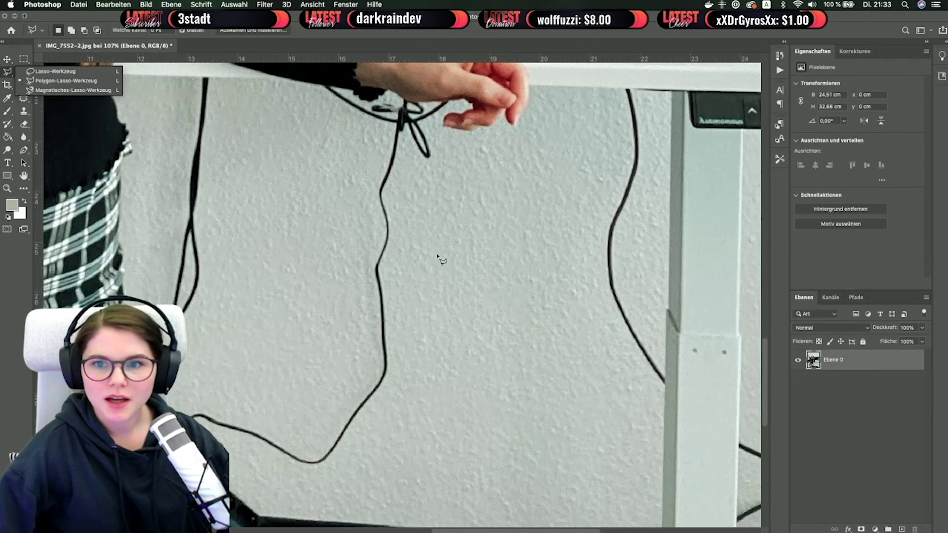
pyautogui.click(412, 164)
pyautogui.click(413, 163)
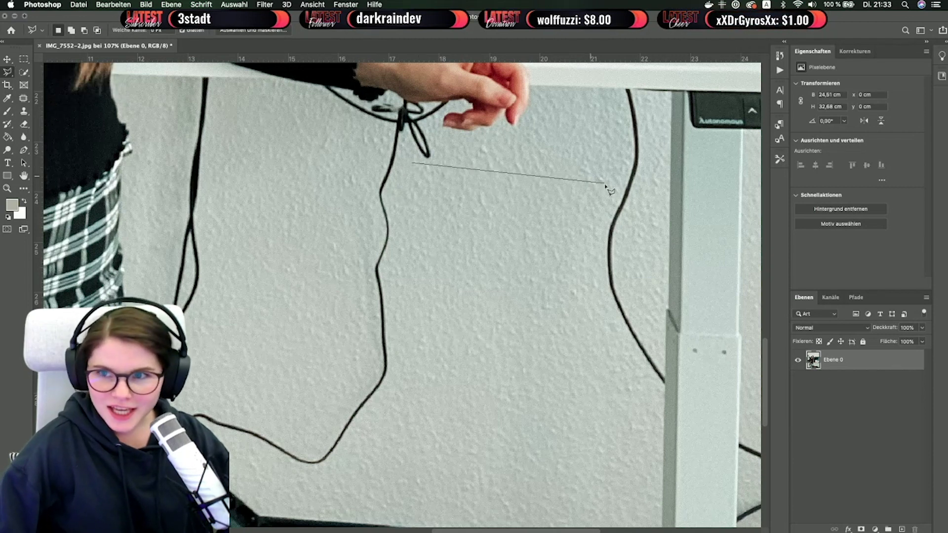
pyautogui.click(612, 183)
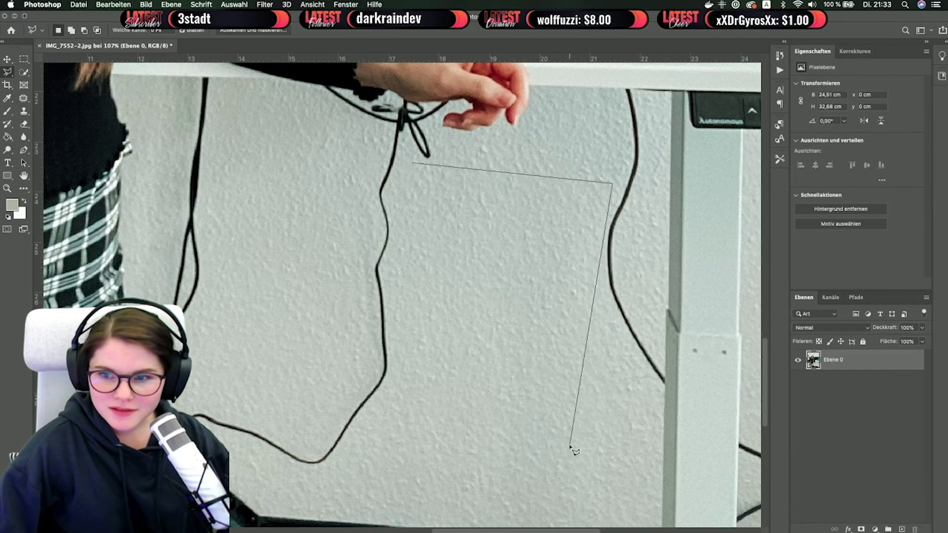
pyautogui.scroll(-1, 568, 479)
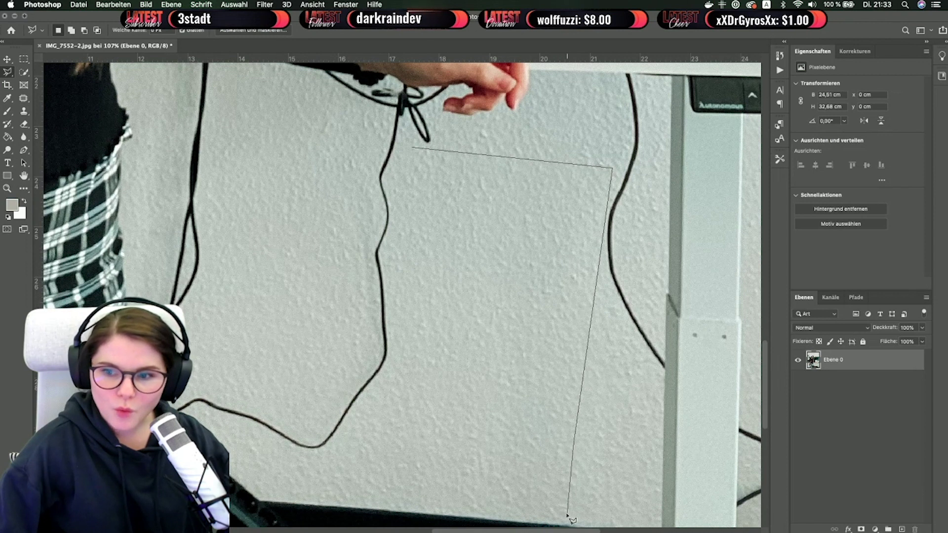
pyautogui.click(568, 512)
pyautogui.click(364, 452)
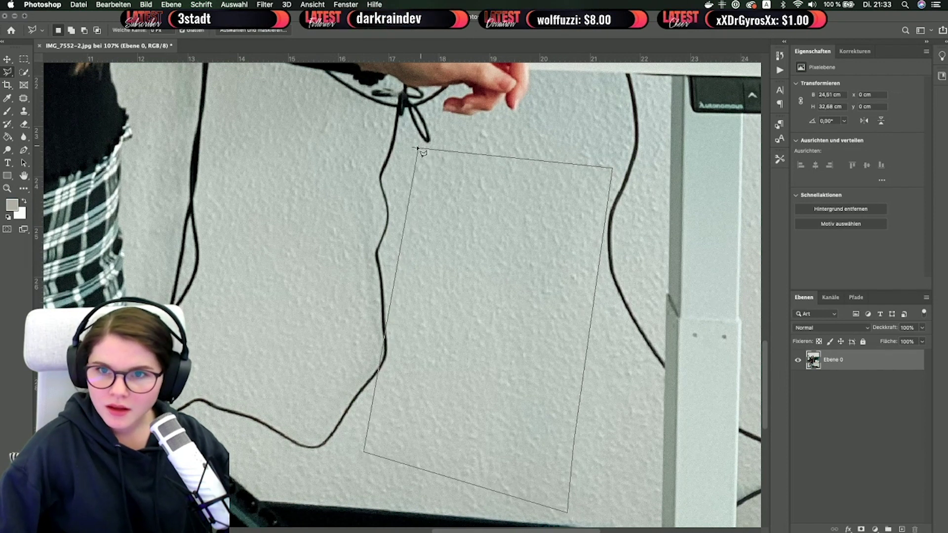
pyautogui.click(418, 312)
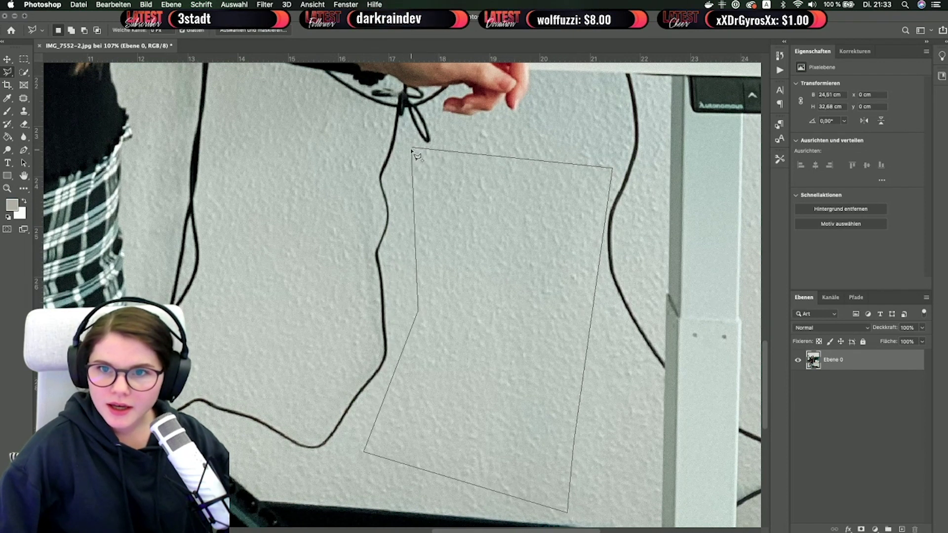
pyautogui.click(413, 151)
pyautogui.press('super+j')
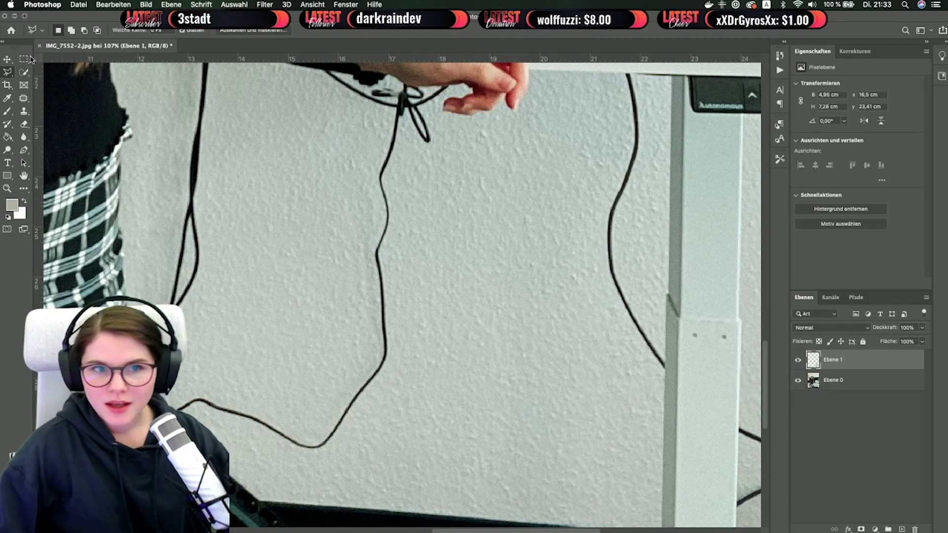
# Move the wall patch over the cables beside the checked trousers and enlarge it to about 6.14 × 9.85 cm.
pyautogui.click(7, 59)
pyautogui.scroll(-3, 440, 333)
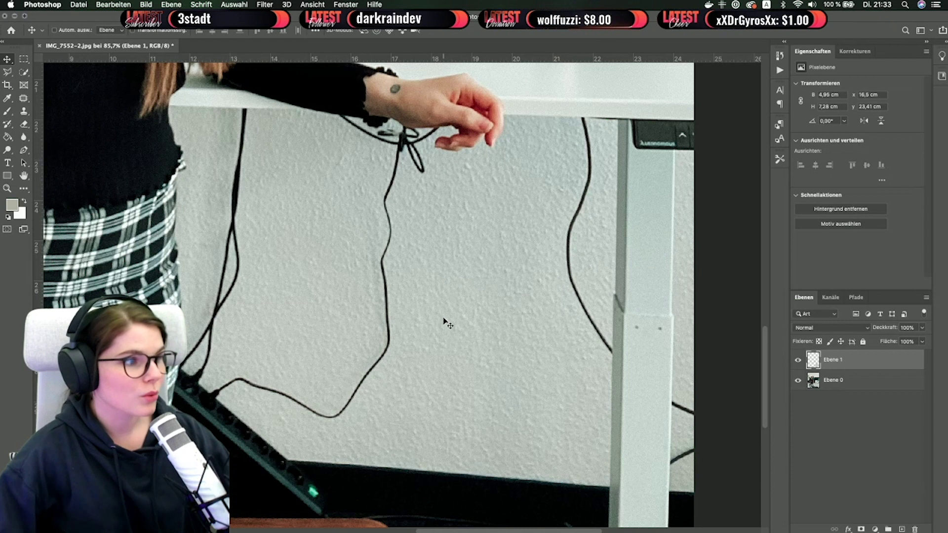
pyautogui.moveTo(403, 309); pyautogui.dragTo(195, 239)
pyautogui.press('super+t')
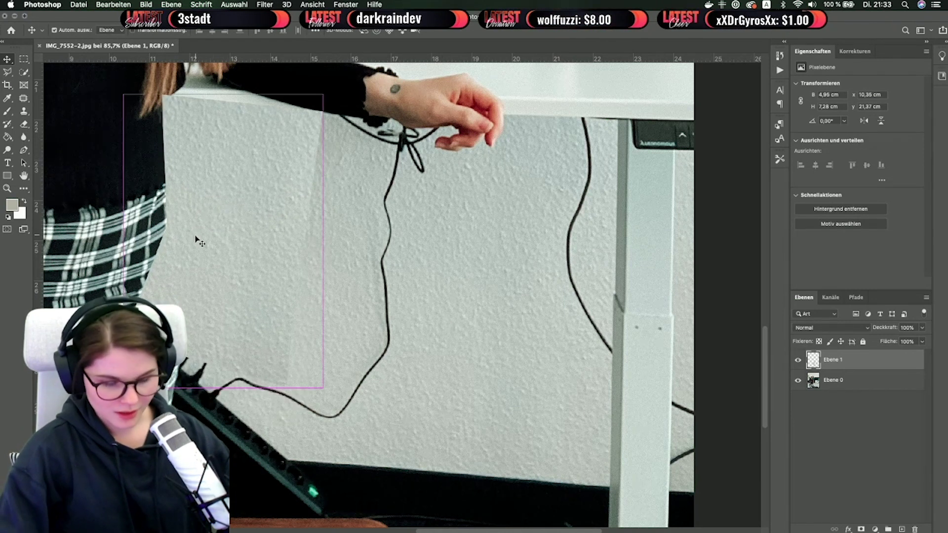
pyautogui.scroll(-2, 338, 416)
pyautogui.moveTo(334, 370); pyautogui.dragTo(375, 455)
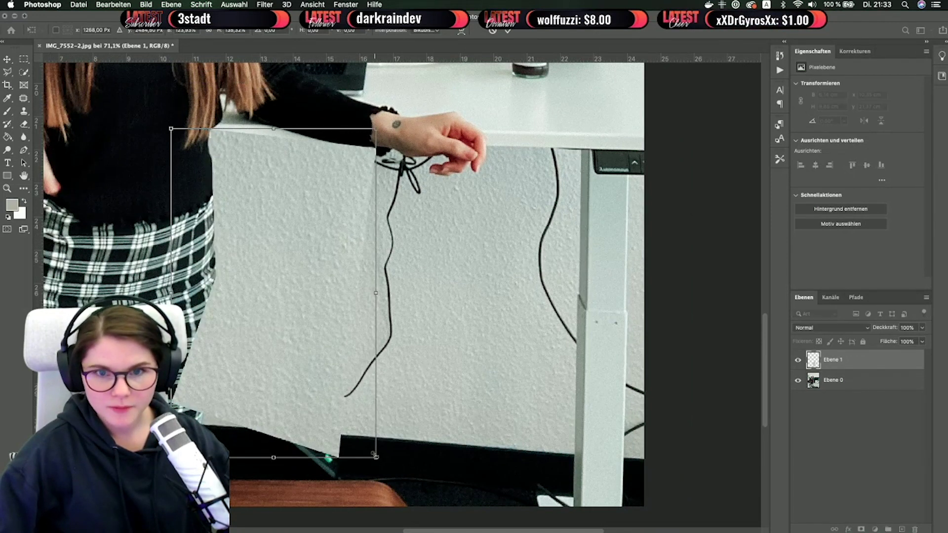
pyautogui.press('Return')
# Set the wall patch layer's opacity to 50%.
pyautogui.scroll(3, 275, 260)
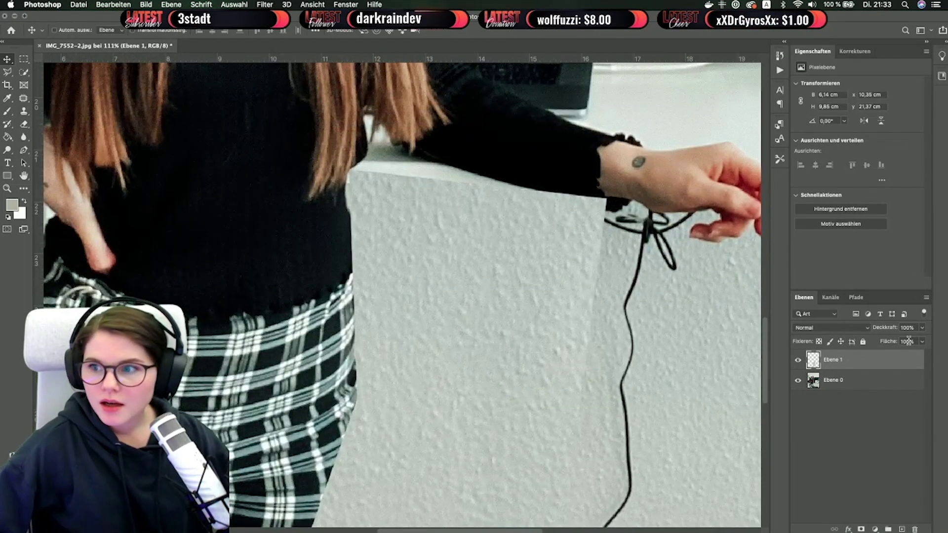
pyautogui.click(907, 327)
pyautogui.write('50')
pyautogui.press('Return')
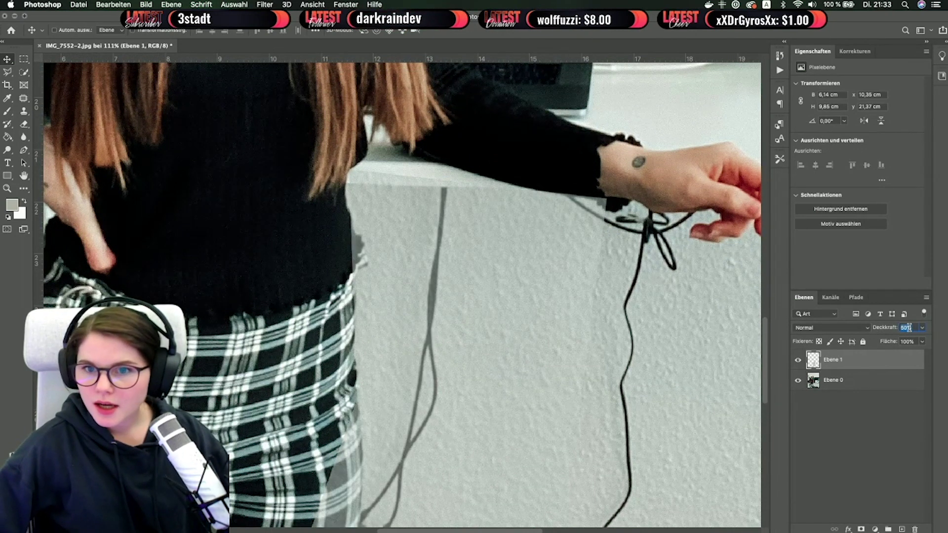
# Outline the part of the wall patch overlapping the desk edge and the sleeve with the Polygonal Lasso.
pyautogui.scroll(2, 599, 381)
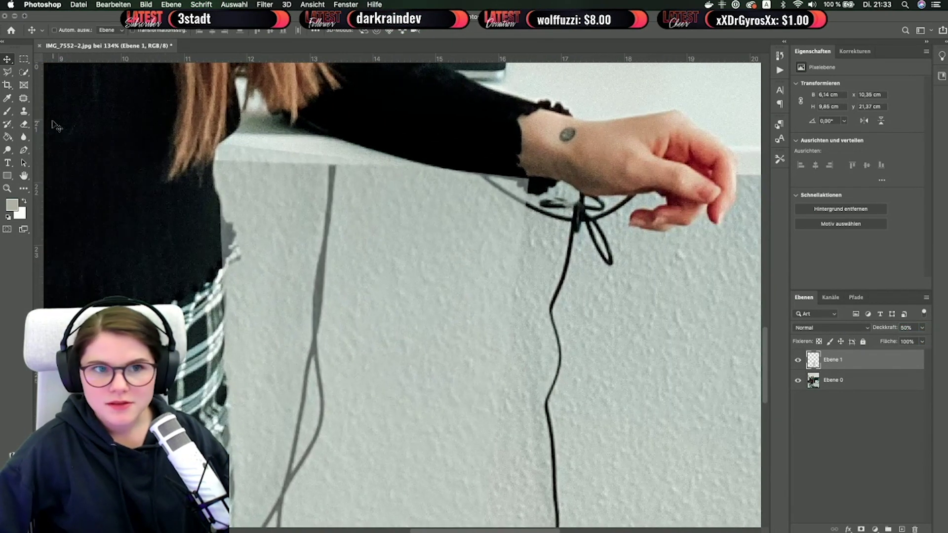
pyautogui.click(7, 73)
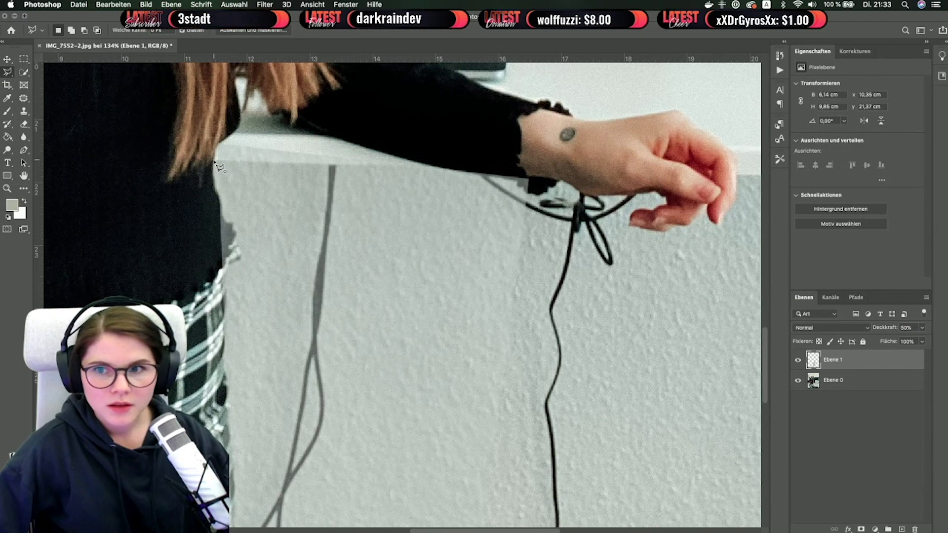
pyautogui.click(214, 160)
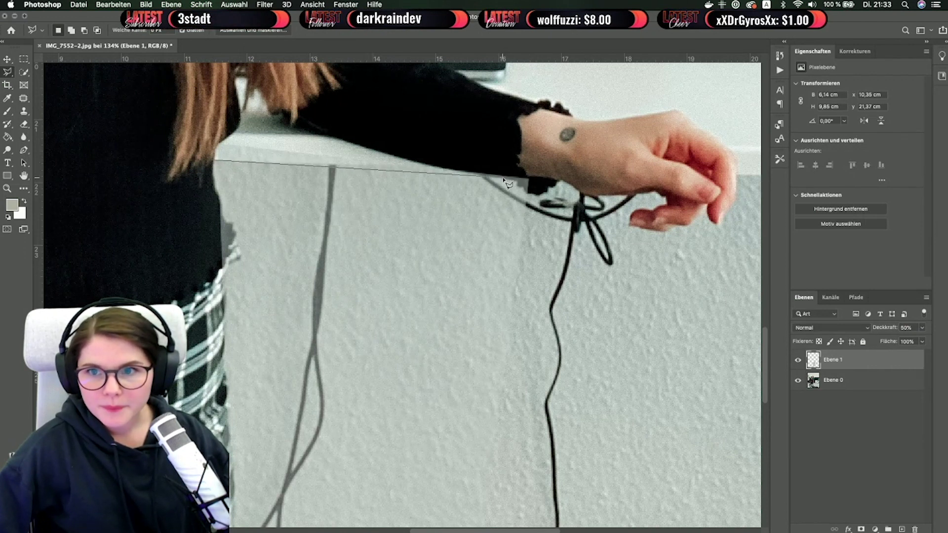
pyautogui.click(539, 196)
pyautogui.click(547, 140)
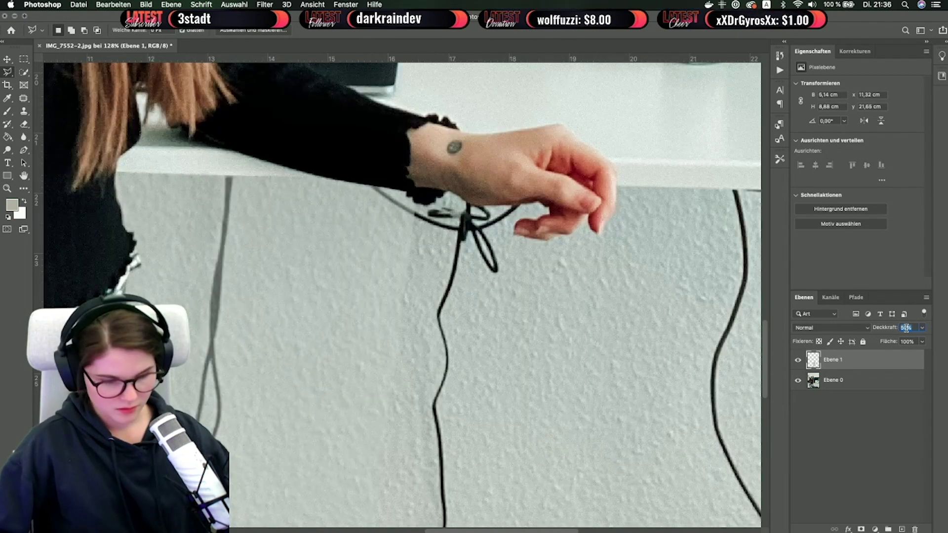
# Set the wall patch layer's opacity to 100% and check the retouched wall in the whole portrait and up close.
pyautogui.hotkey('shift', 'Up')
pyautogui.hotkey('shift', 'Up')
pyautogui.hotkey('shift', 'Up')
pyautogui.hotkey('shift', 'Up')
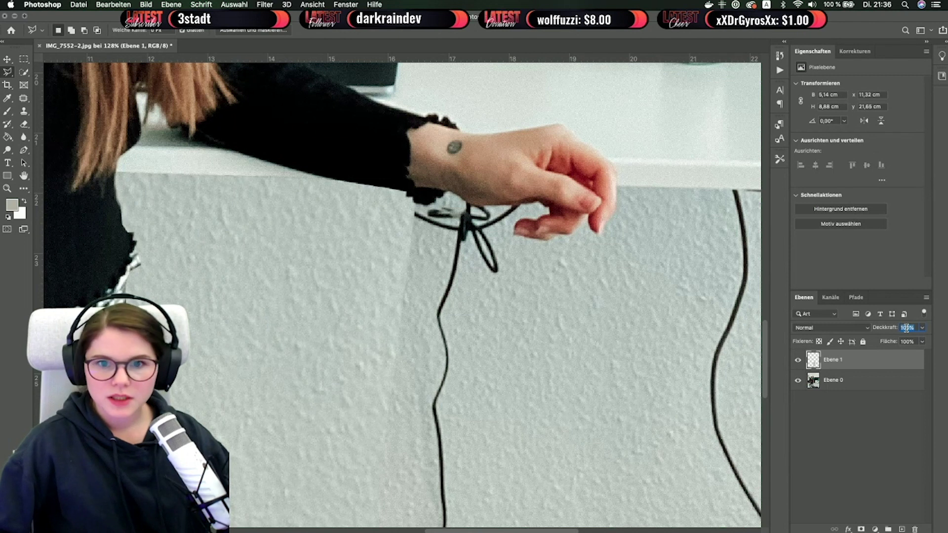
pyautogui.press('super+0')
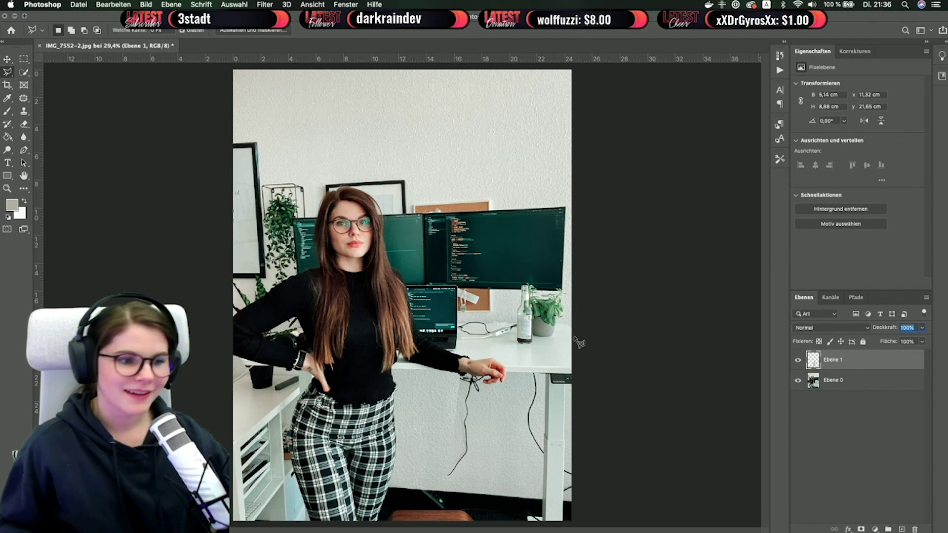
pyautogui.scroll(5, 578, 342)
pyautogui.scroll(-5, 577, 341)
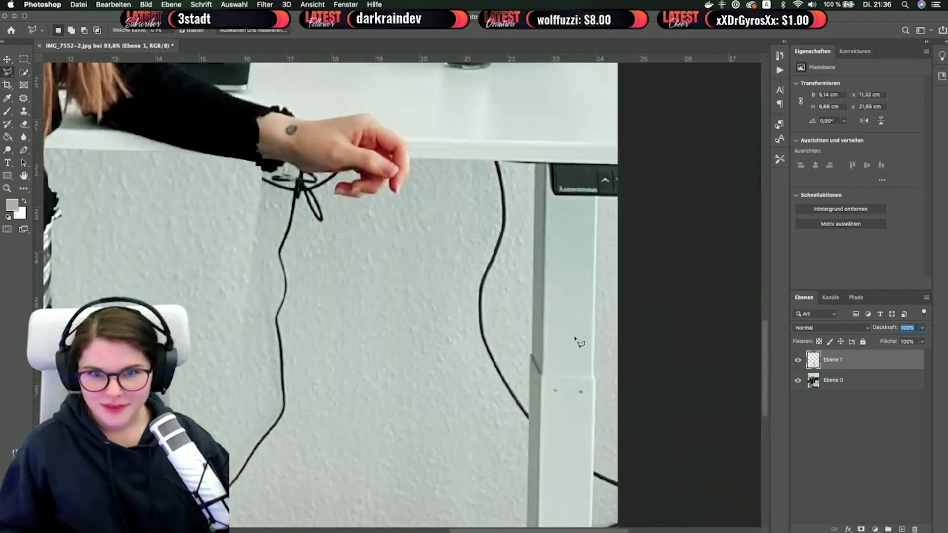
# Paste a copy of the wall patch over the cable hanging below the hand, at about X 14.63 cm, Y 21.82 cm.
pyautogui.press('v')
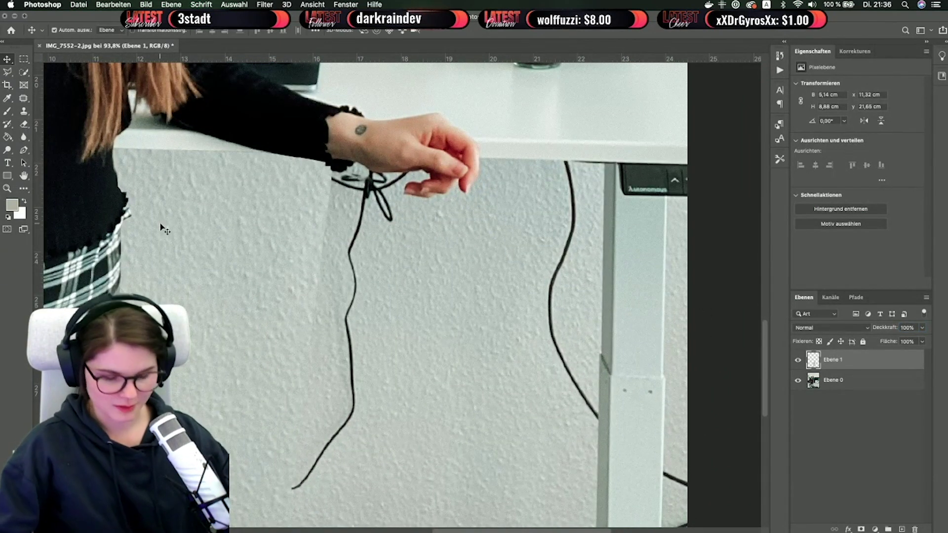
pyautogui.press('super+v')
pyautogui.moveTo(333, 242); pyautogui.dragTo(322, 313)
pyautogui.scroll(-5, 322, 313)
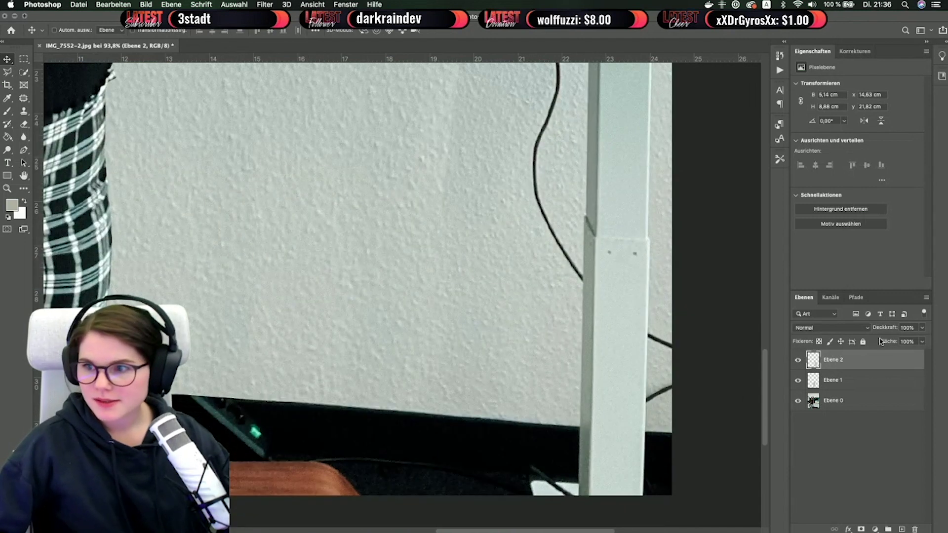
# Set the opacity of the pasted wall patch layer Ebene 2 to 70%.
pyautogui.click(911, 328)
pyautogui.write('70')
pyautogui.press('Return')
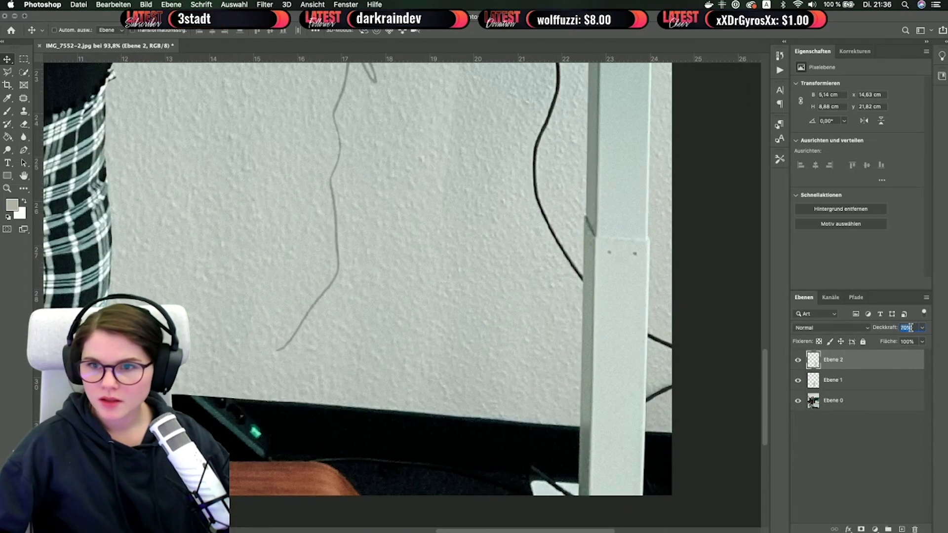
# Trace the part of the Ebene 2 patch covering the sleeve cuff and wrist with the Polygonal Lasso, continuing towards the fingers.
pyautogui.scroll(7, 587, 253)
pyautogui.scroll(5, 469, 262)
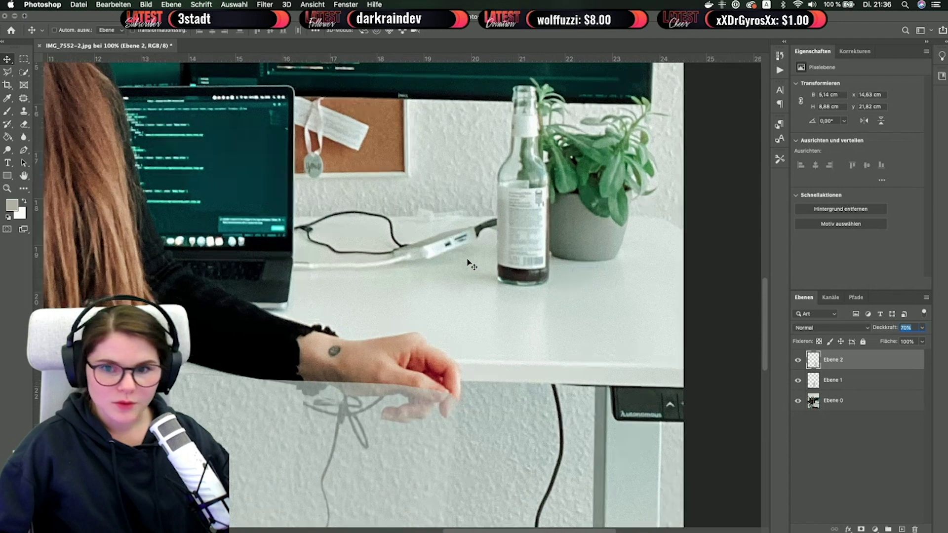
pyautogui.scroll(-5, 469, 262)
pyautogui.scroll(4, 468, 262)
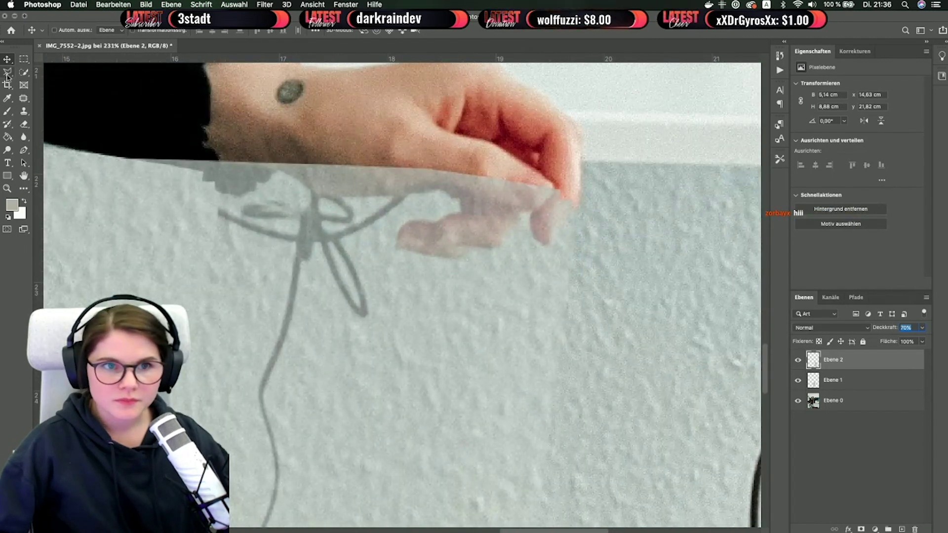
pyautogui.press('l')
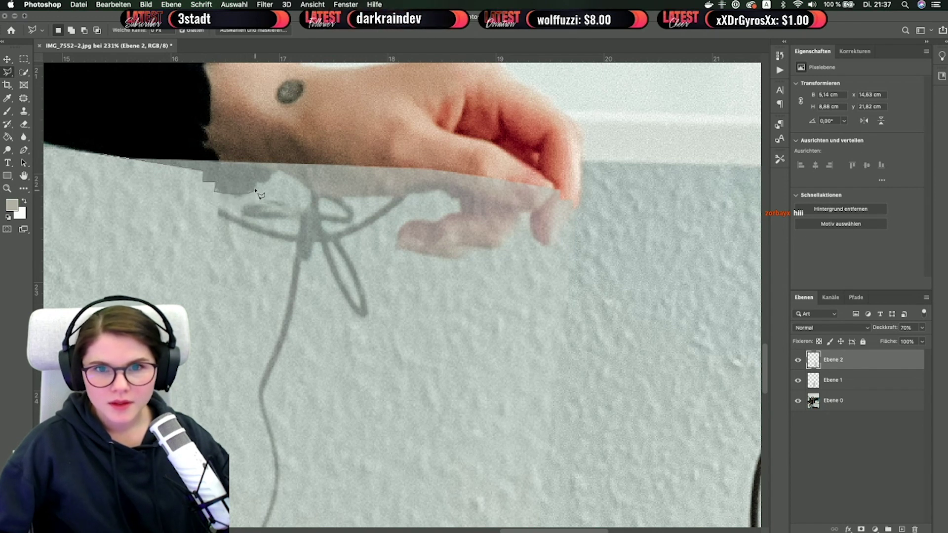
pyautogui.click(279, 170)
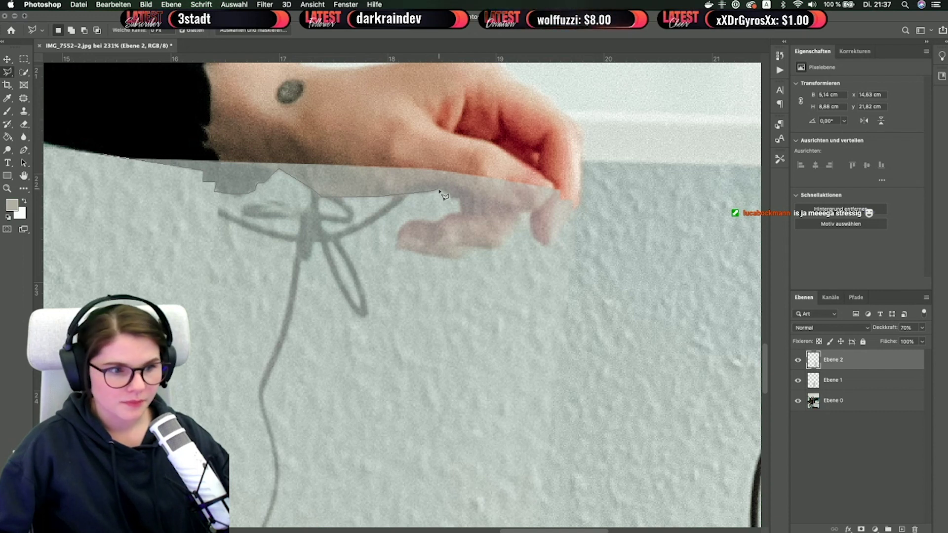
pyautogui.scroll(3, 439, 191)
pyautogui.hscroll(3, 440, 192)
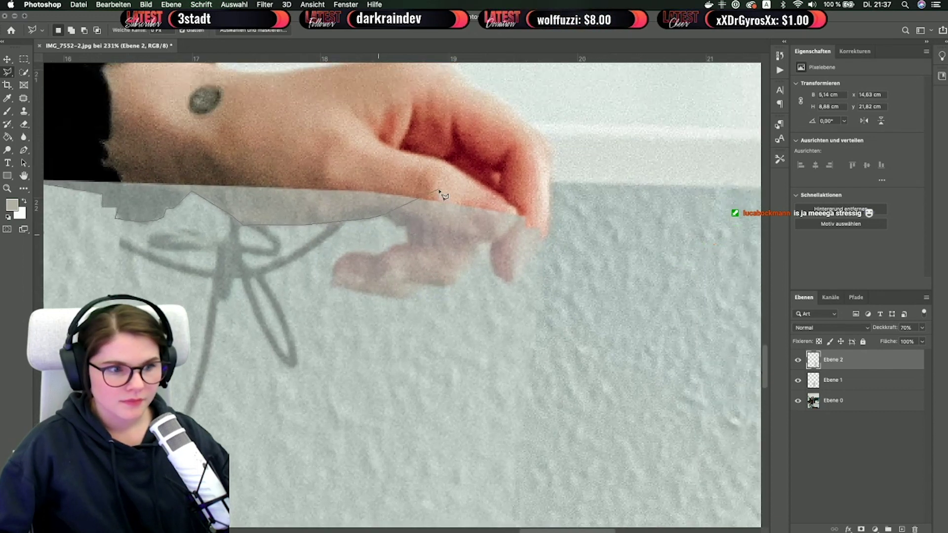
pyautogui.scroll(3, 439, 192)
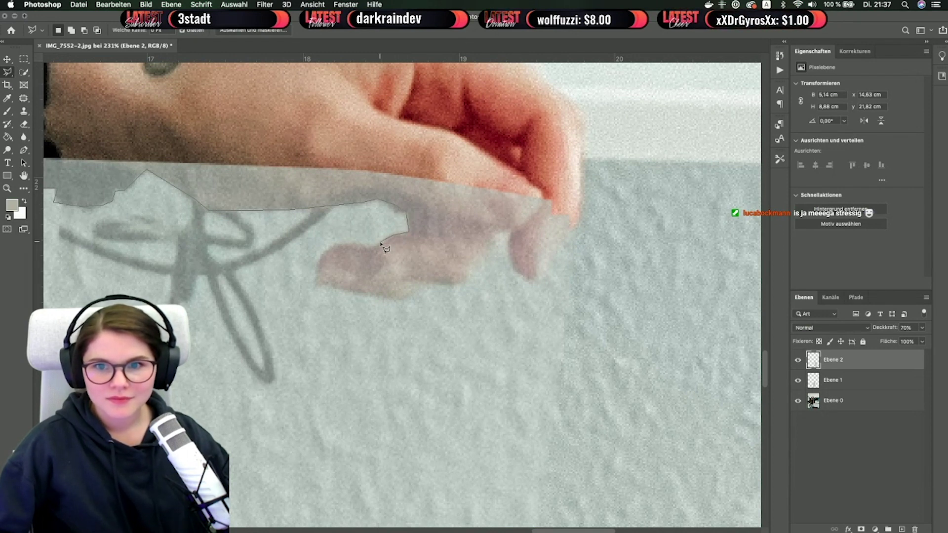
# Continue the lasso outline around the covered fingers, remove that part of the patch and restore the layer to 100% opacity.
pyautogui.click(361, 247)
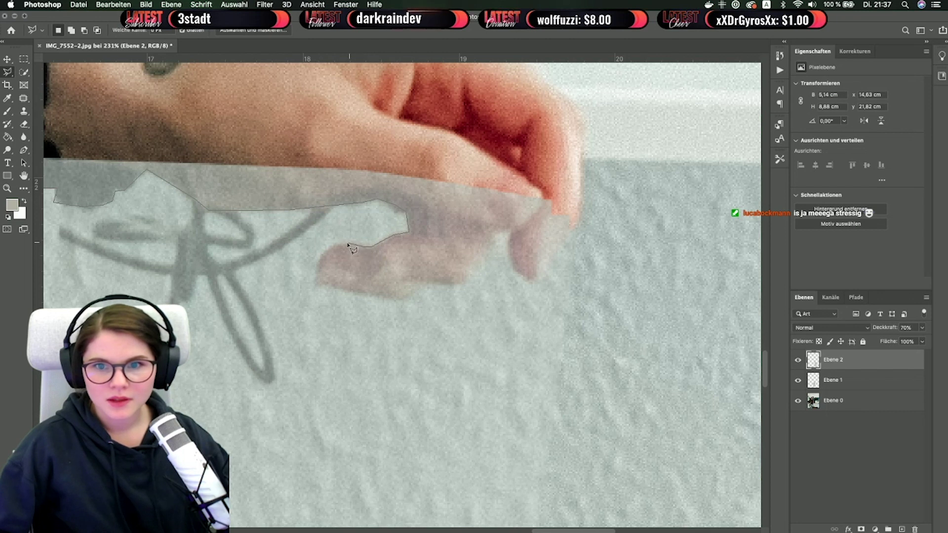
pyautogui.click(322, 255)
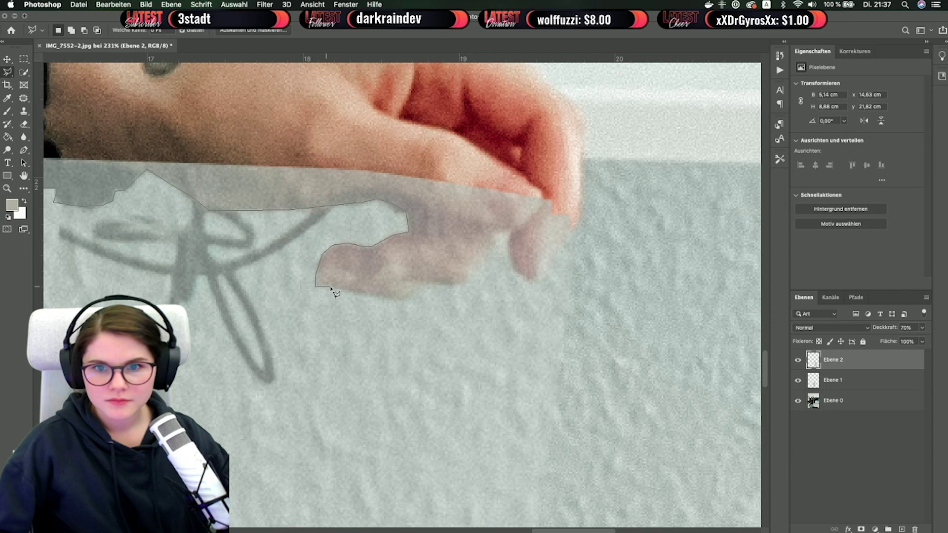
pyautogui.click(331, 287)
pyautogui.click(366, 295)
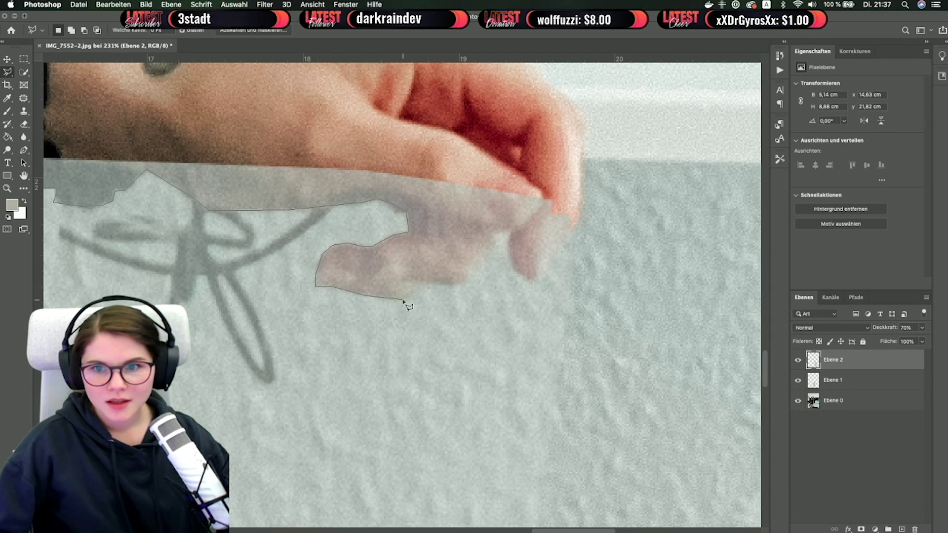
pyautogui.click(403, 300)
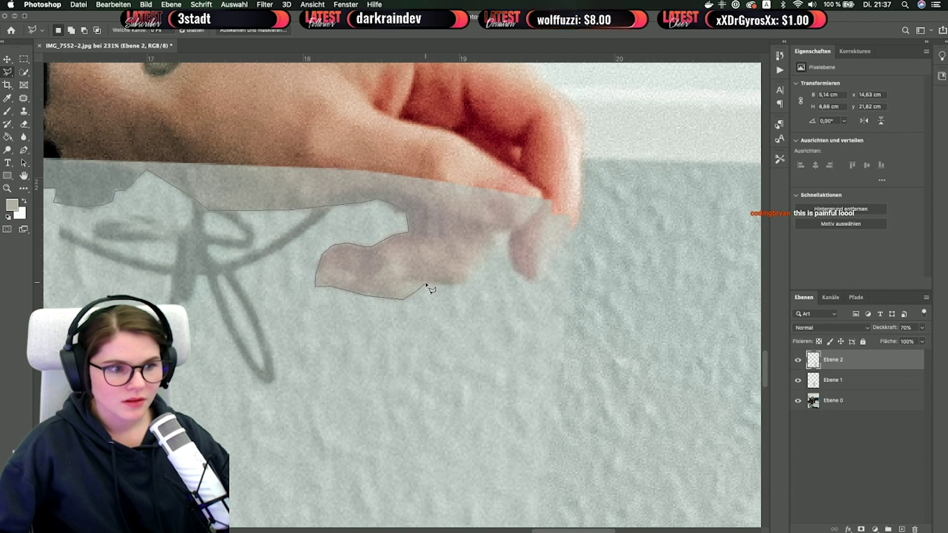
pyautogui.click(427, 284)
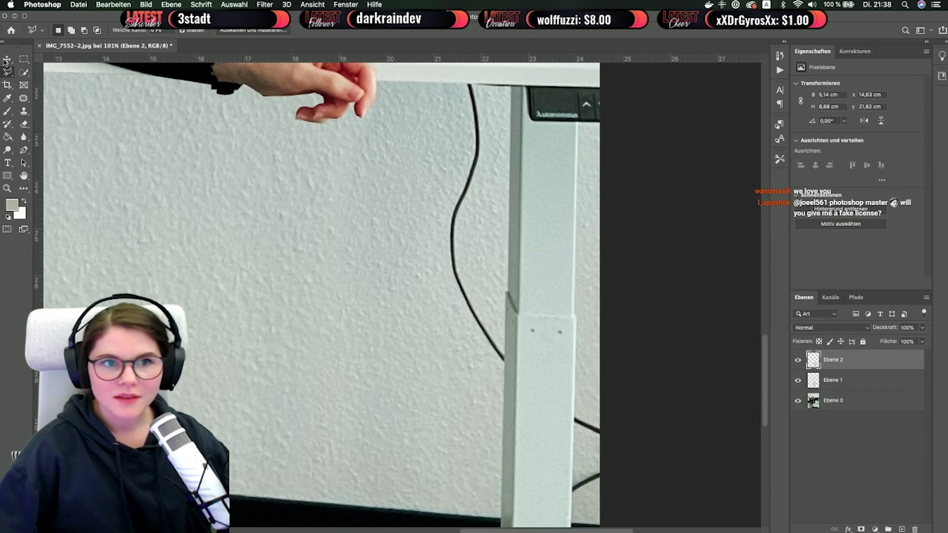
# Place another wall patch copy above Ebene 1, over the cable beside the desk leg, and set its opacity to 60%.
pyautogui.click(829, 386)
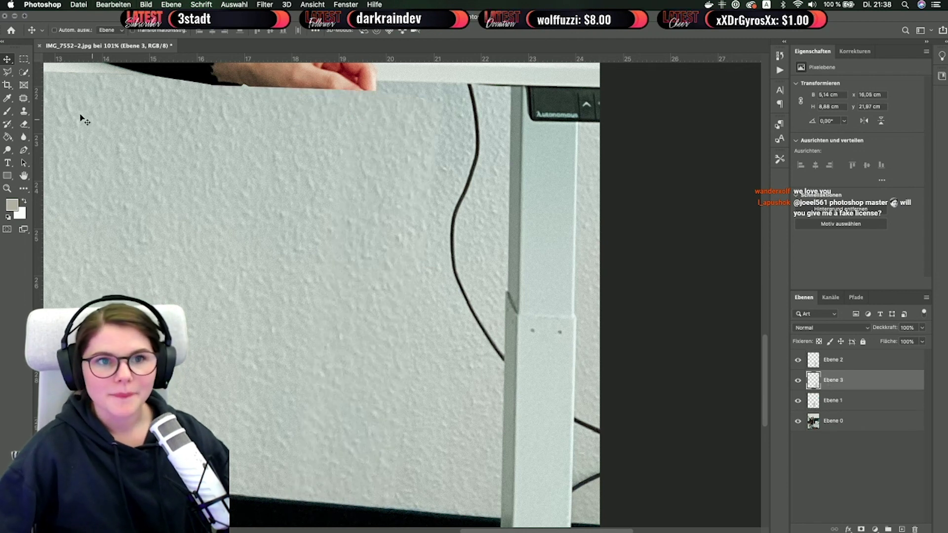
pyautogui.moveTo(309, 216); pyautogui.dragTo(451, 206)
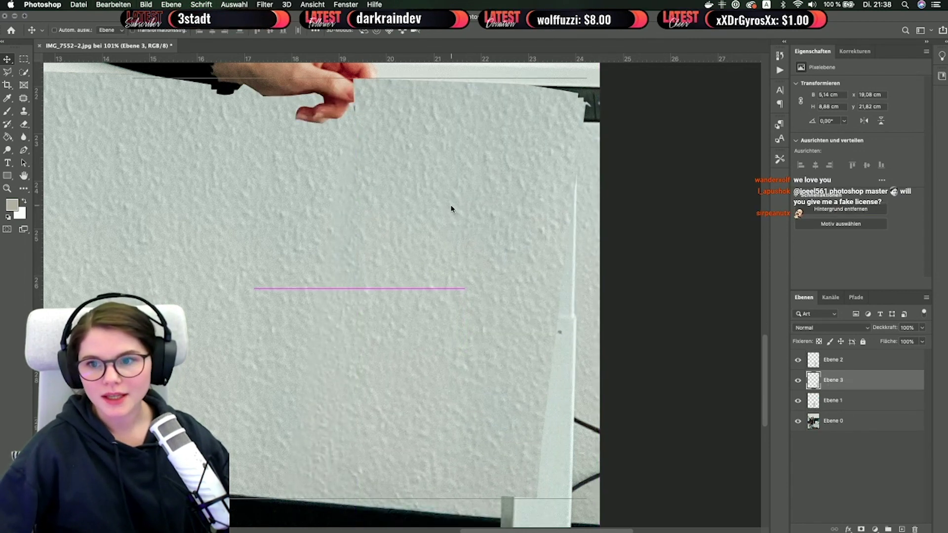
pyautogui.scroll(5, 452, 209)
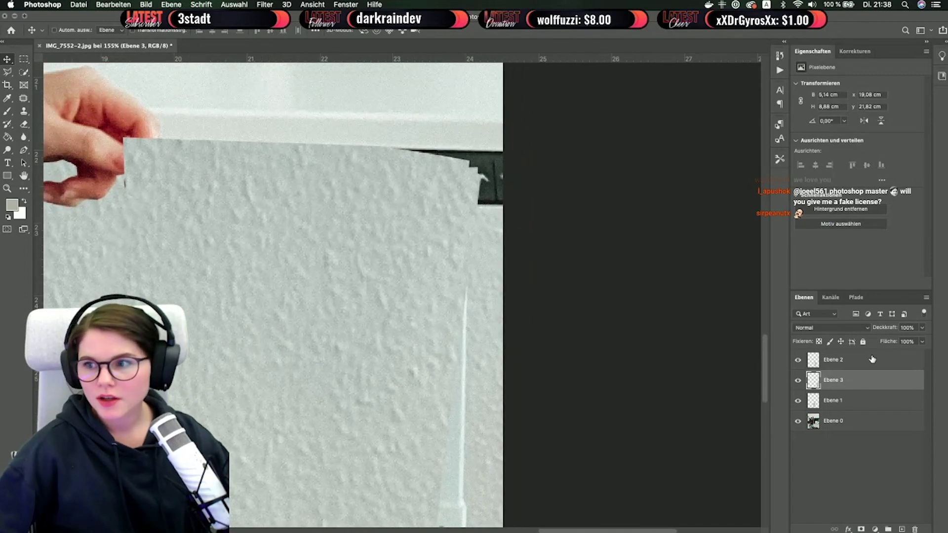
pyautogui.write('60')
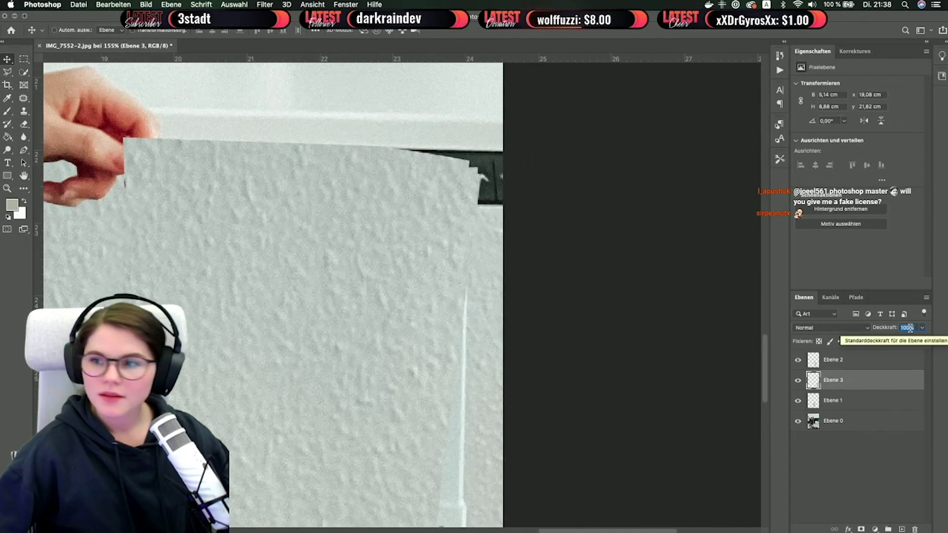
pyautogui.press('Return')
# Erase the Ebene 3 patch where it covers the fingers, the desk control panel and the upper desk leg.
pyautogui.click(7, 73)
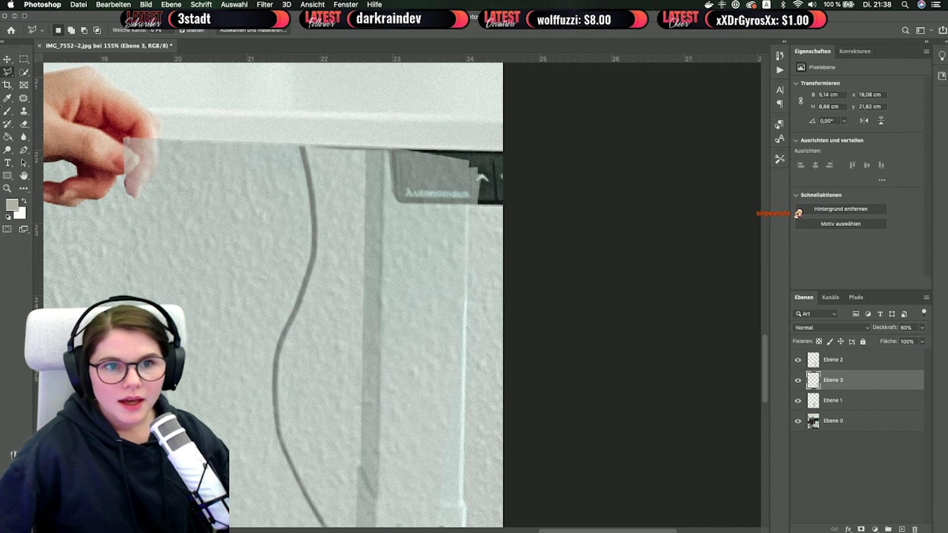
pyautogui.click(24, 124)
pyautogui.moveTo(153, 111)
pyautogui.mouseDown()
pyautogui.moveTo(151, 165)
pyautogui.moveTo(145, 89)
pyautogui.mouseUp()
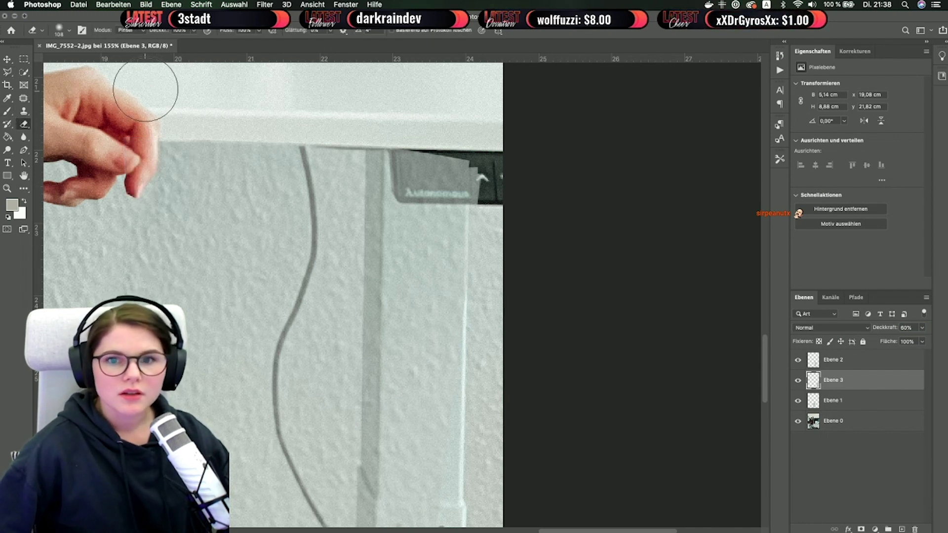
pyautogui.moveTo(469, 178)
pyautogui.mouseDown()
pyautogui.moveTo(413, 158)
pyautogui.moveTo(398, 402)
pyautogui.mouseUp()
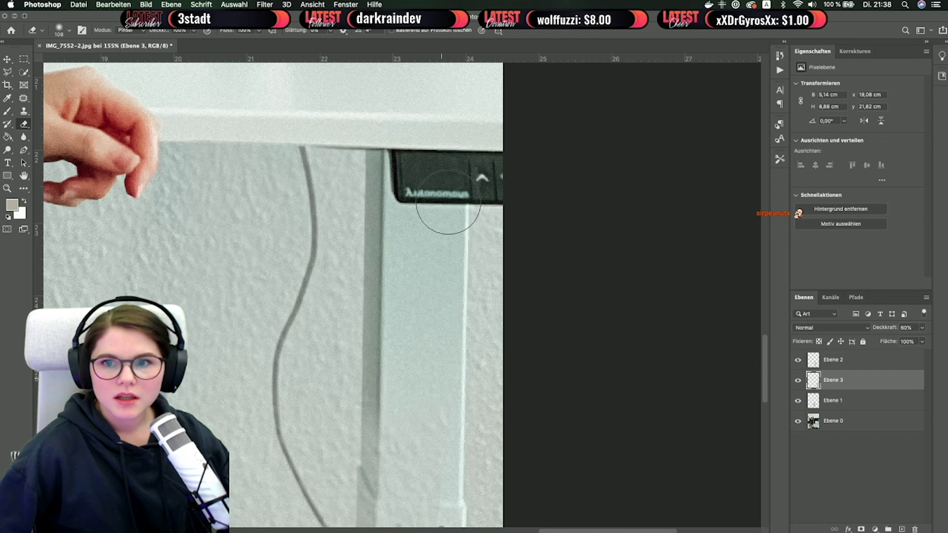
pyautogui.scroll(-10, 448, 201)
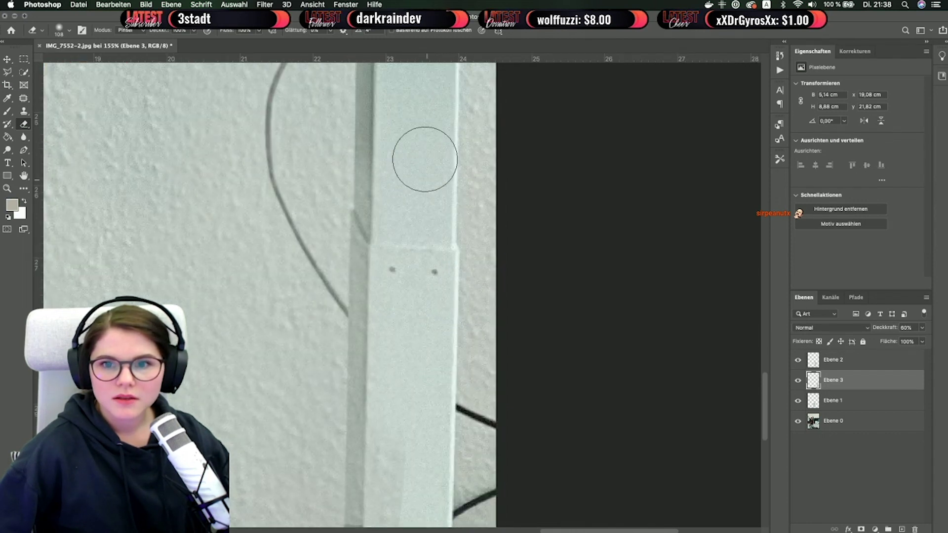
pyautogui.scroll(-1, 378, 386)
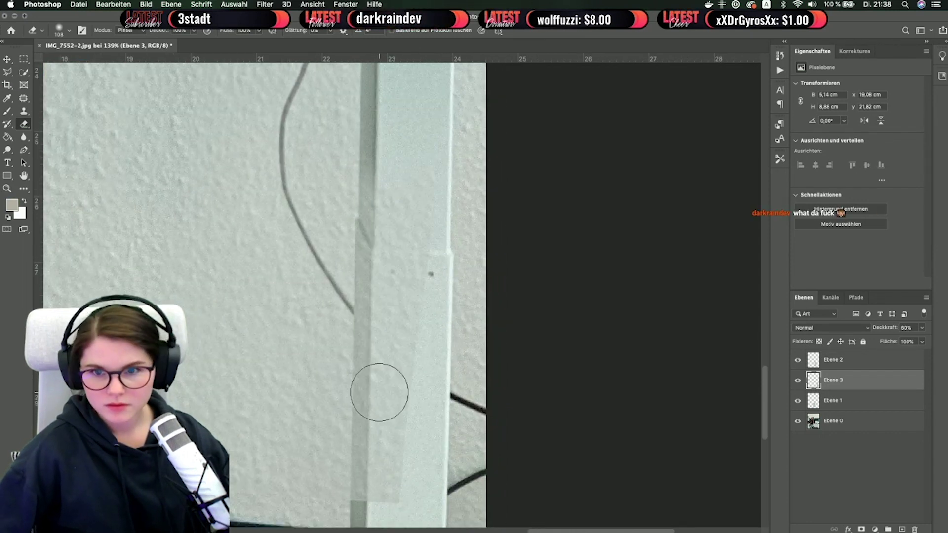
pyautogui.scroll(-2, 378, 390)
pyautogui.scroll(-1, 379, 241)
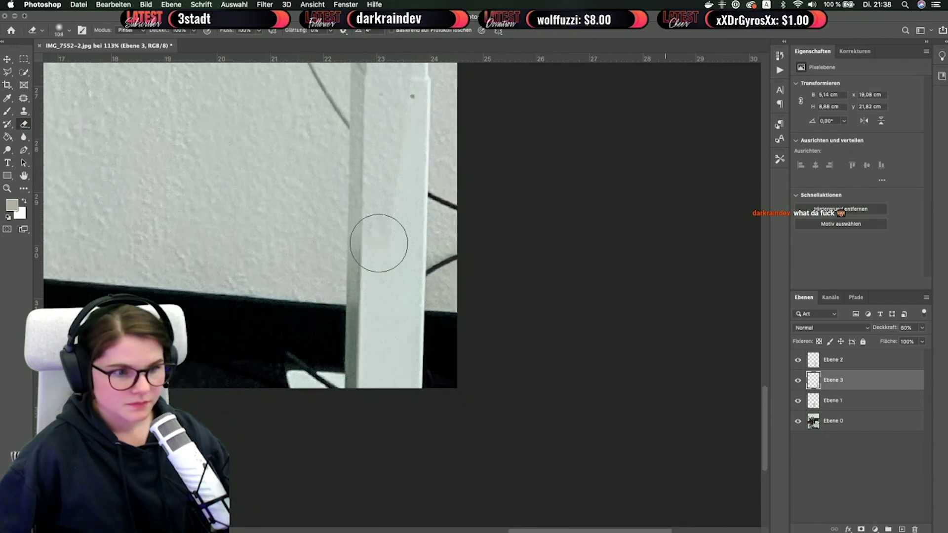
# Outline the desk leg along its inner edge with the Polygonal Lasso, delete the patch area covering it and deselect.
pyautogui.scroll(5, 378, 241)
pyautogui.scroll(2, 377, 244)
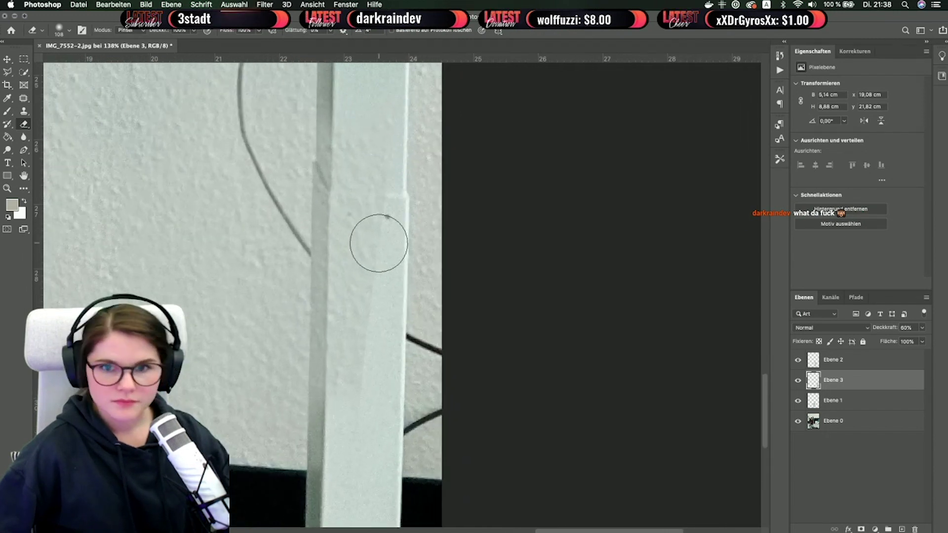
pyautogui.click(7, 73)
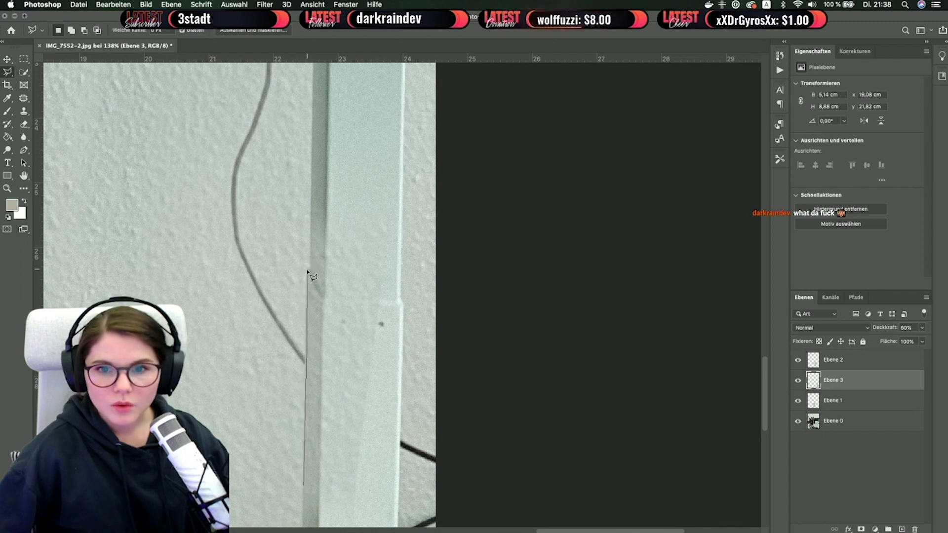
pyautogui.scroll(5, 311, 193)
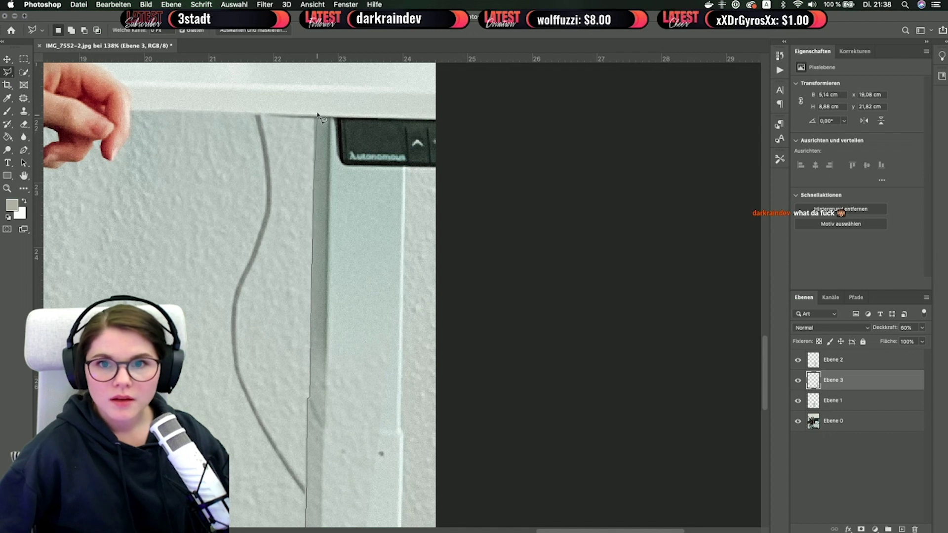
pyautogui.press('super+minus')
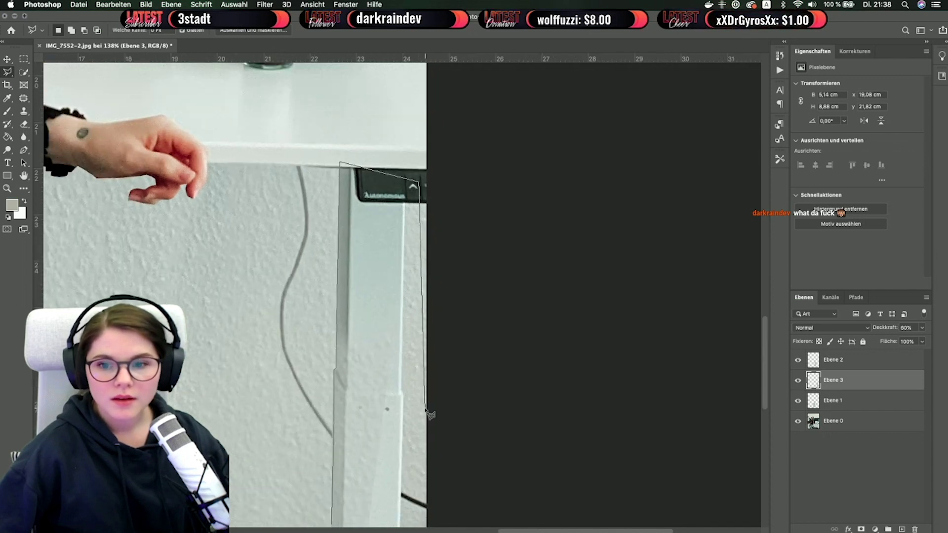
pyautogui.scroll(-10, 430, 414)
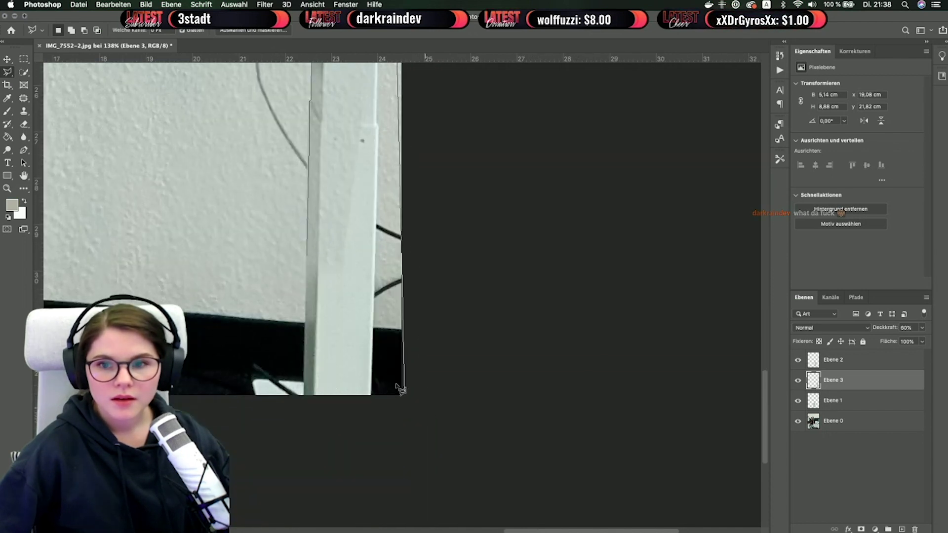
pyautogui.doubleClick(316, 430)
pyautogui.press('Delete')
pyautogui.press('super+d')
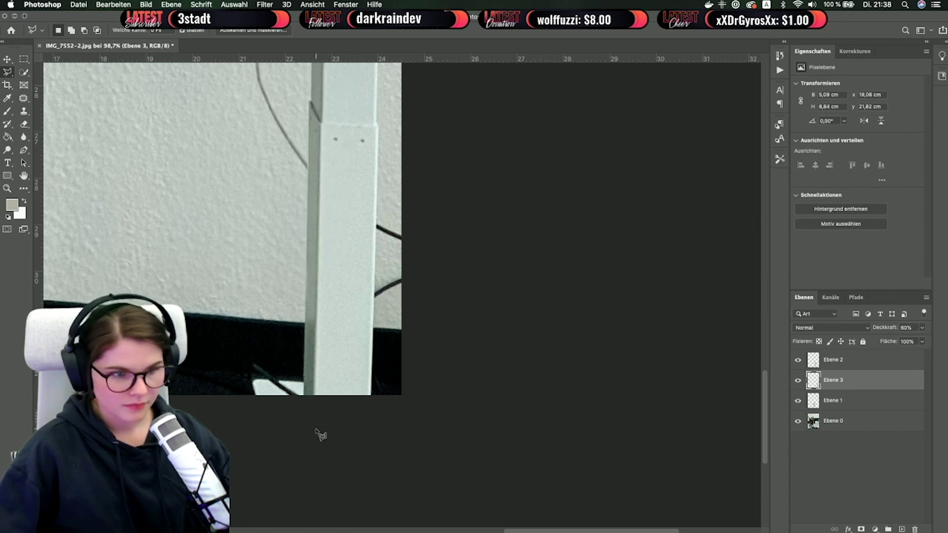
# Set the Ebene 3 patch layer's opacity to 100% and check the wall around the desk leg.
pyautogui.scroll(9, 320, 356)
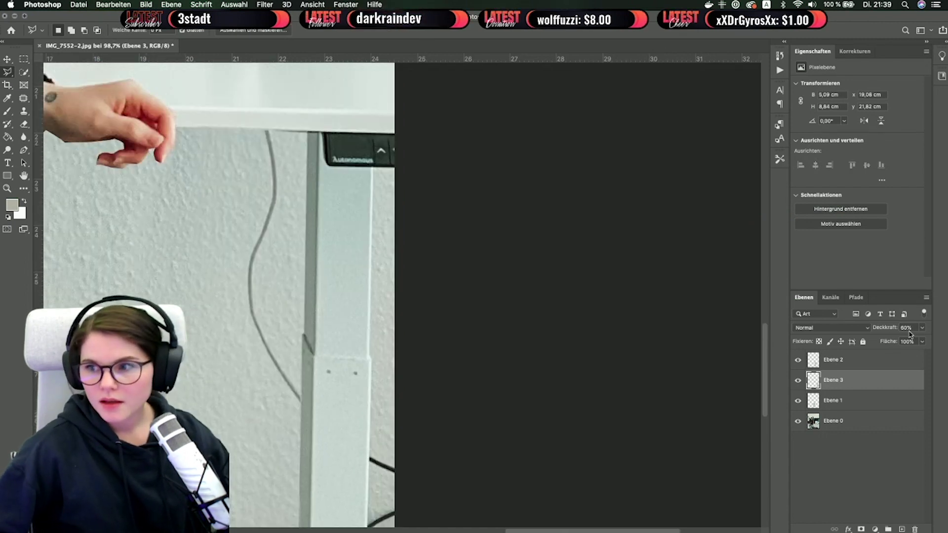
pyautogui.hotkey('shift', 'Up')
pyautogui.hotkey('shift', 'Up')
pyautogui.hotkey('shift', 'Up')
pyautogui.hotkey('shift', 'Up')
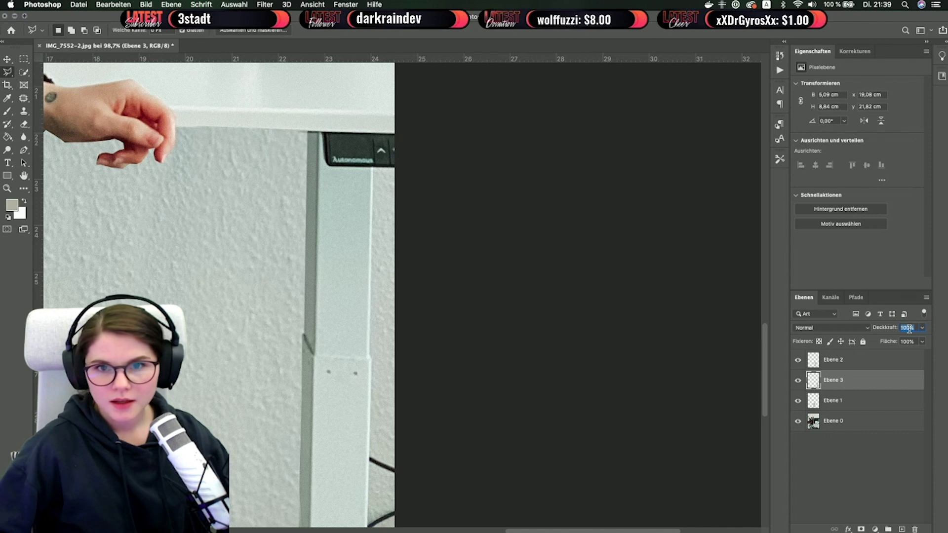
pyautogui.scroll(2, 433, 304)
pyautogui.scroll(-6, 433, 304)
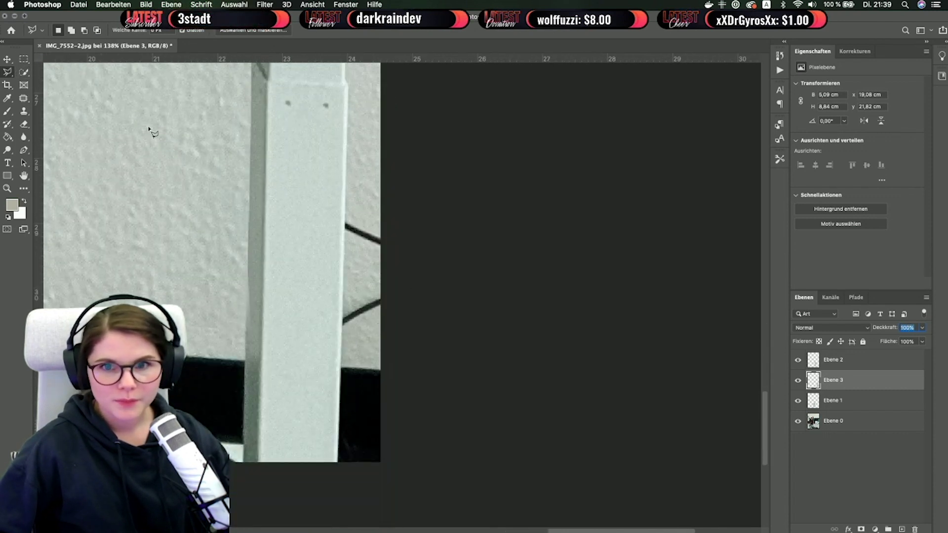
# Paste another wall patch copy above Ebene 1 and place it over the cables on the outer side of the lower desk leg.
pyautogui.scroll(8, 251, 190)
pyautogui.click(832, 404)
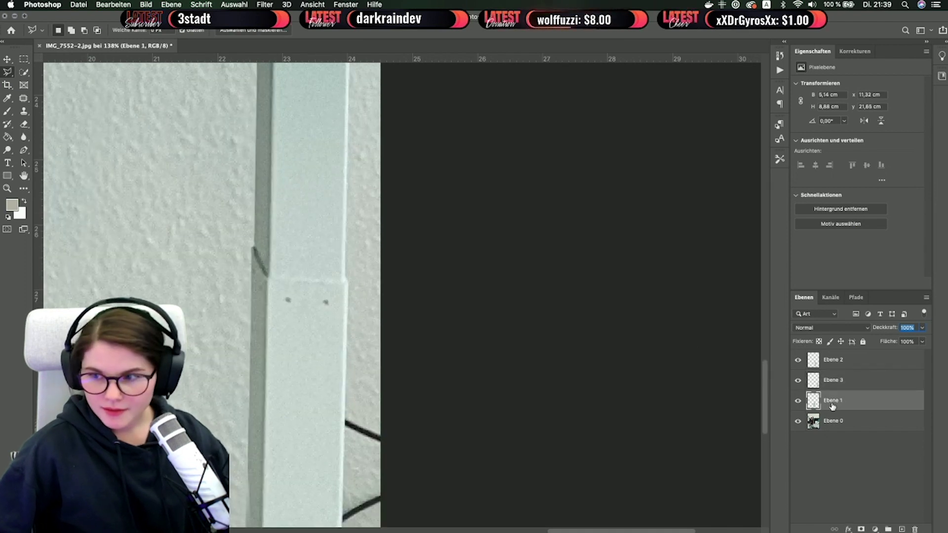
pyautogui.click(7, 59)
pyautogui.scroll(-3, 371, 395)
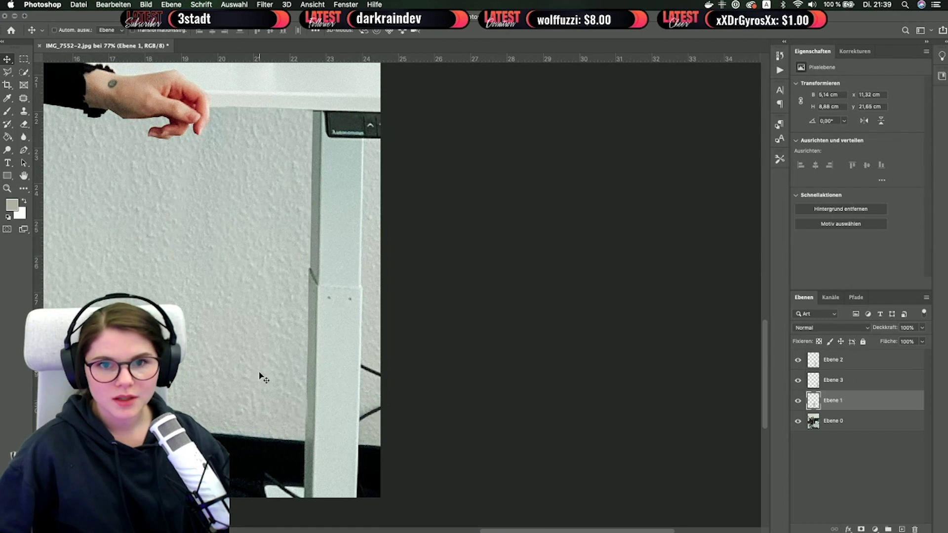
pyautogui.scroll(4, 260, 376)
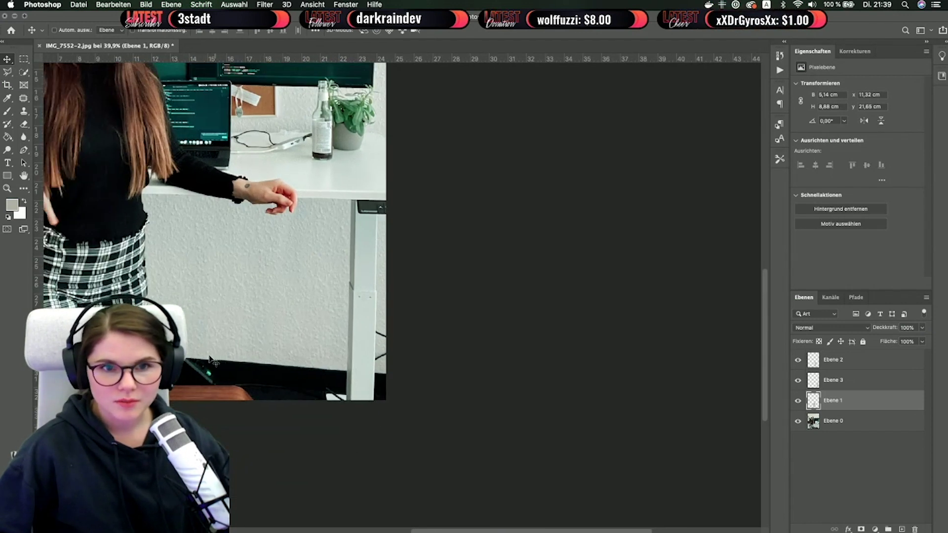
pyautogui.scroll(-3, 207, 355)
pyautogui.moveTo(446, 302); pyautogui.dragTo(465, 292)
pyautogui.press('super+z')
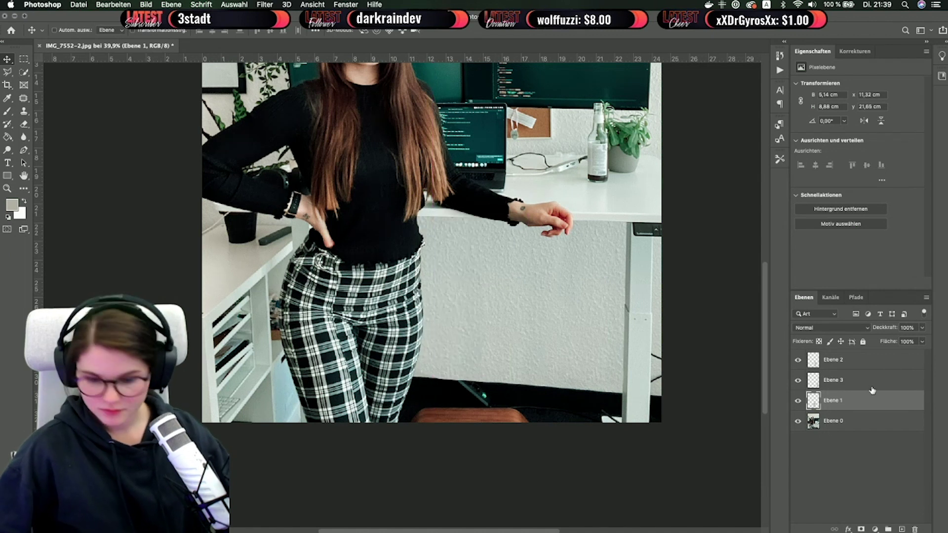
pyautogui.press('super+v')
pyautogui.moveTo(444, 221); pyautogui.dragTo(663, 361)
pyautogui.scroll(5, 663, 361)
pyautogui.hscroll(7, 664, 362)
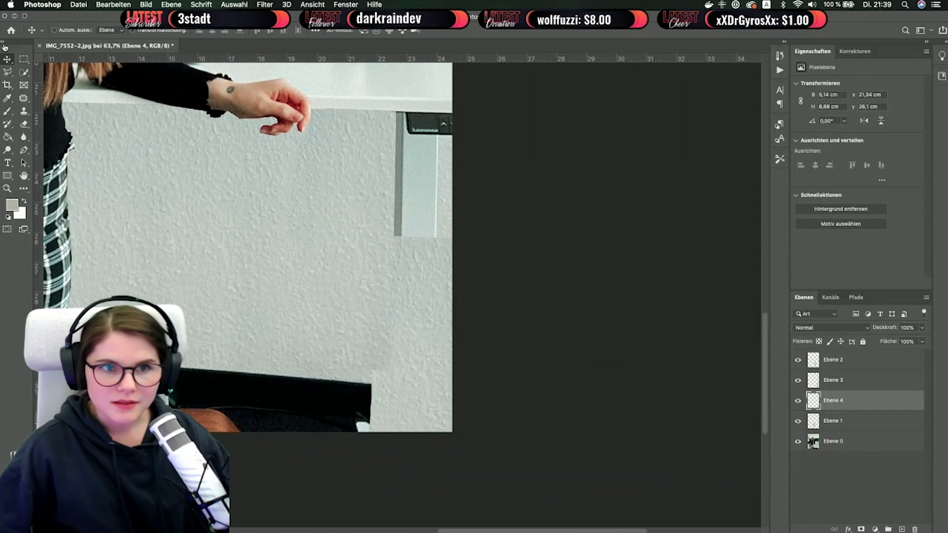
# Set the Ebene 4 patch's opacity to 60% and erase it where it covers the desk leg and the black strip along the floor.
pyautogui.click(24, 124)
pyautogui.moveTo(437, 300); pyautogui.dragTo(394, 302)
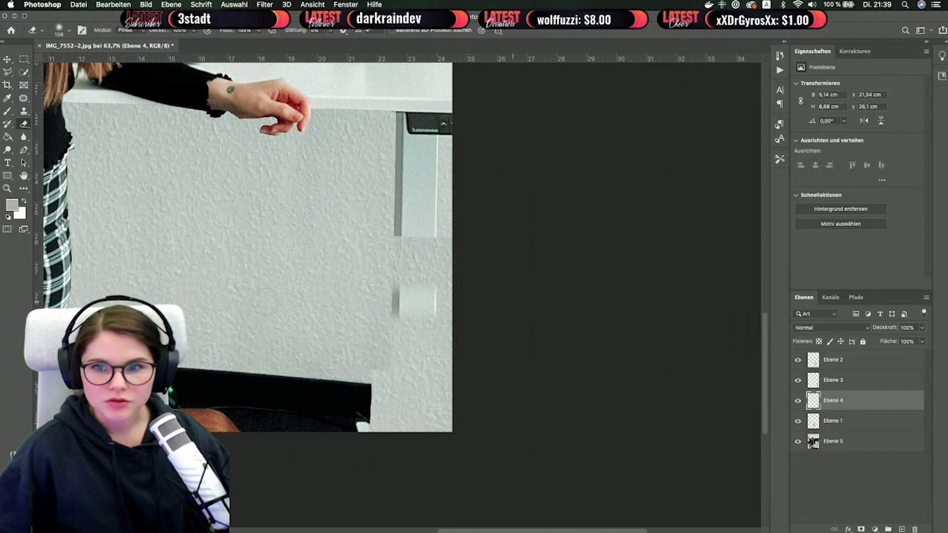
pyautogui.moveTo(266, 302); pyautogui.dragTo(506, 262)
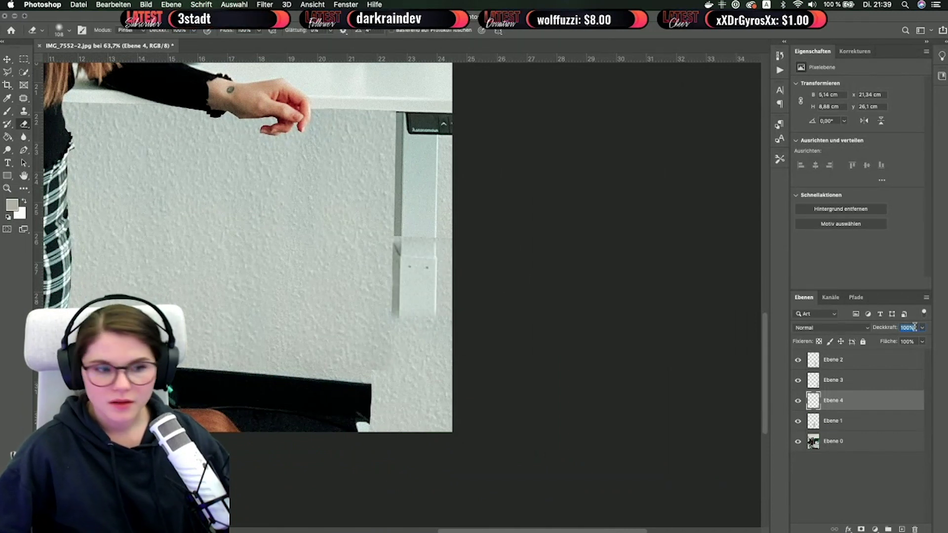
pyautogui.write('80')
pyautogui.press('Return')
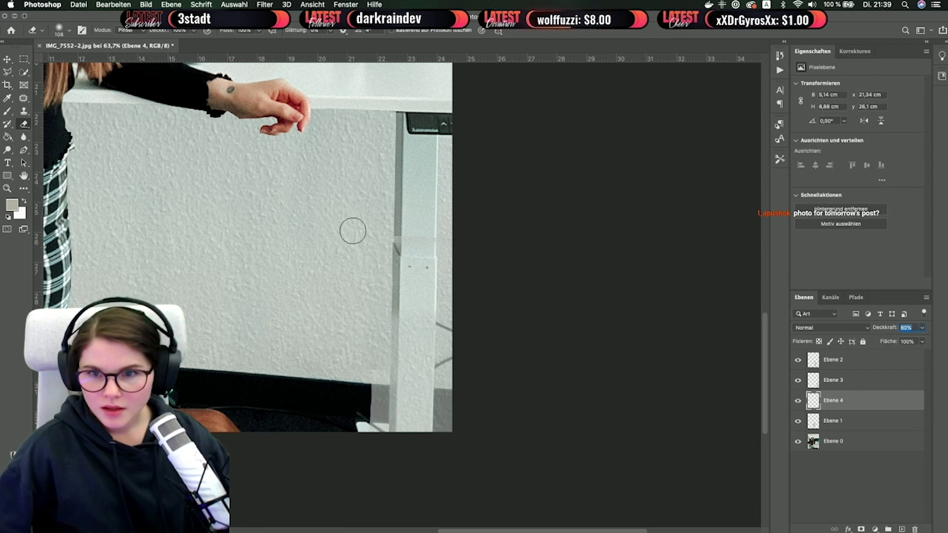
pyautogui.moveTo(415, 289)
pyautogui.mouseDown()
pyautogui.moveTo(377, 405)
pyautogui.moveTo(394, 444)
pyautogui.mouseUp()
pyautogui.moveTo(447, 431)
pyautogui.mouseDown()
pyautogui.moveTo(402, 419)
pyautogui.moveTo(442, 407)
pyautogui.mouseUp()
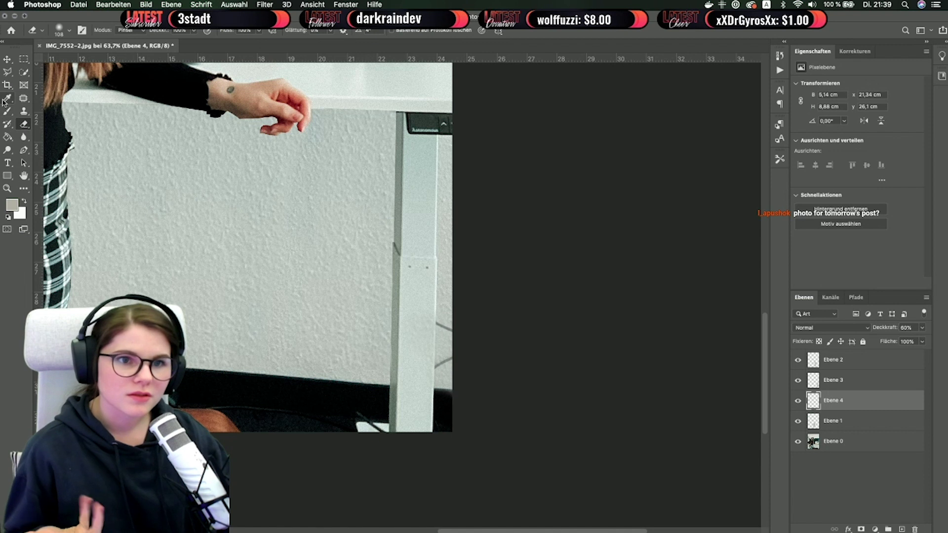
# Trim the Ebene 4 patch along the desk leg's outer edge with the Polygonal Lasso, deselect and set the layer's opacity to 100%.
pyautogui.click(8, 72)
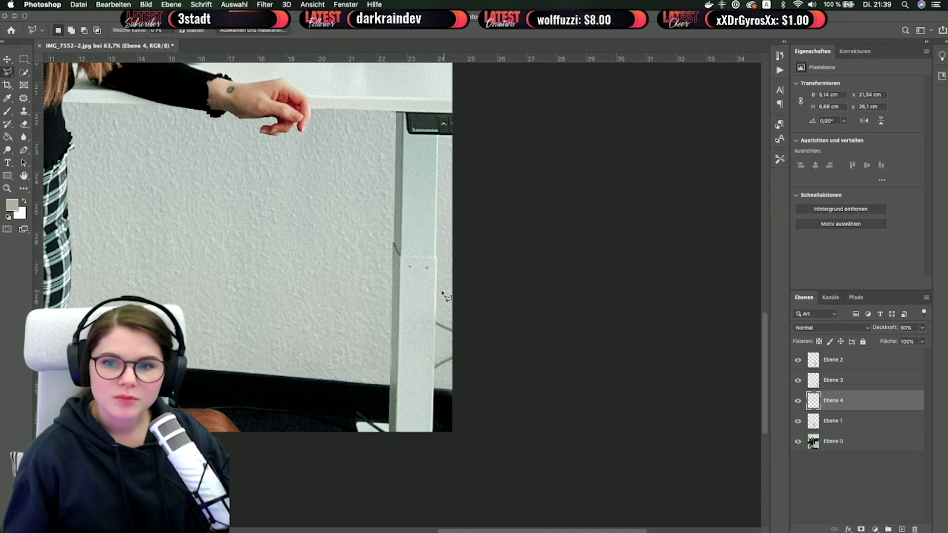
pyautogui.click(436, 249)
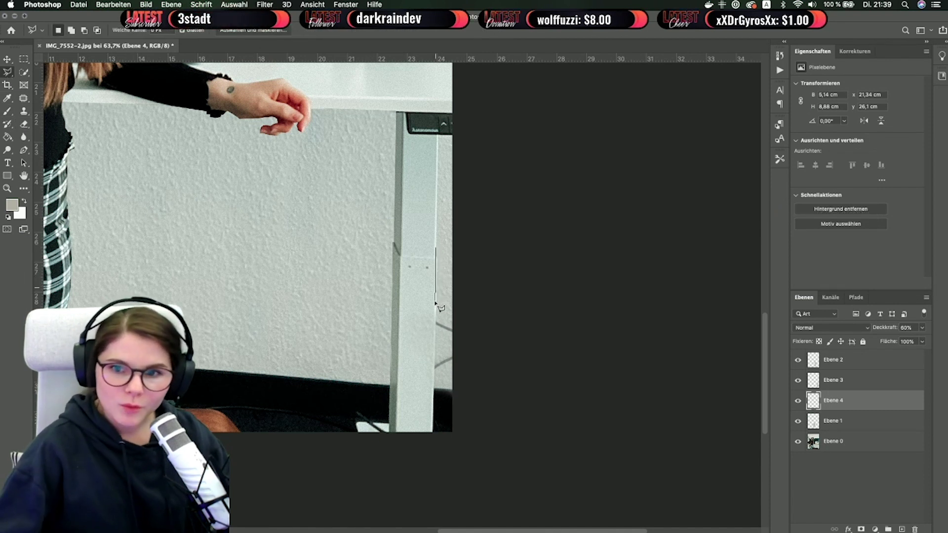
pyautogui.doubleClick(286, 219)
pyautogui.press('BackSpace')
pyautogui.press('super+d')
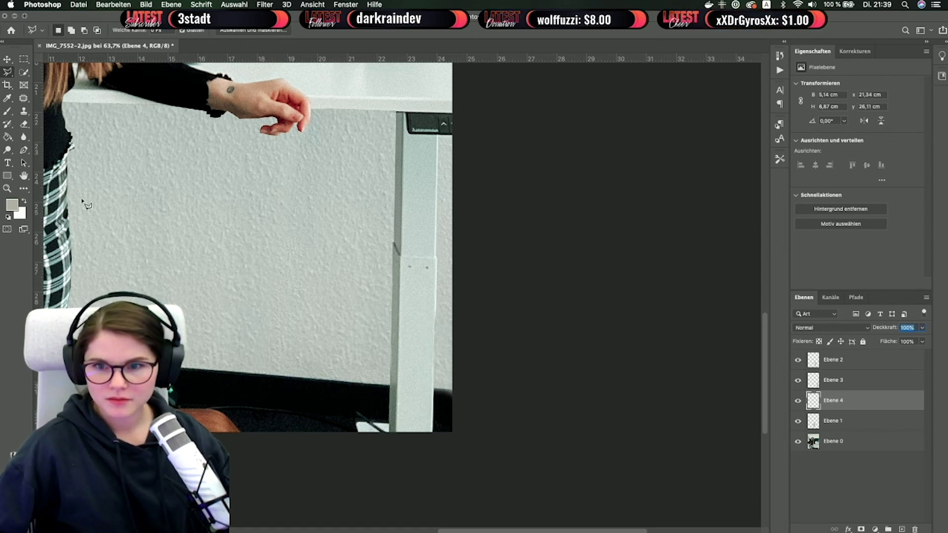
# Examine the retouched photo as a whole and the black strip with the power strip below the wall up close.
pyautogui.click(7, 60)
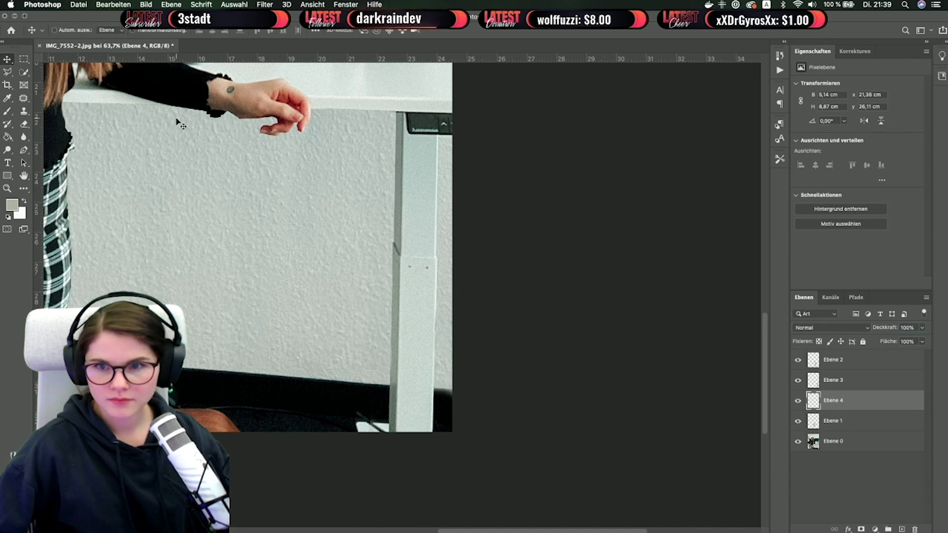
pyautogui.scroll(-3, 178, 120)
pyautogui.scroll(-2, 178, 121)
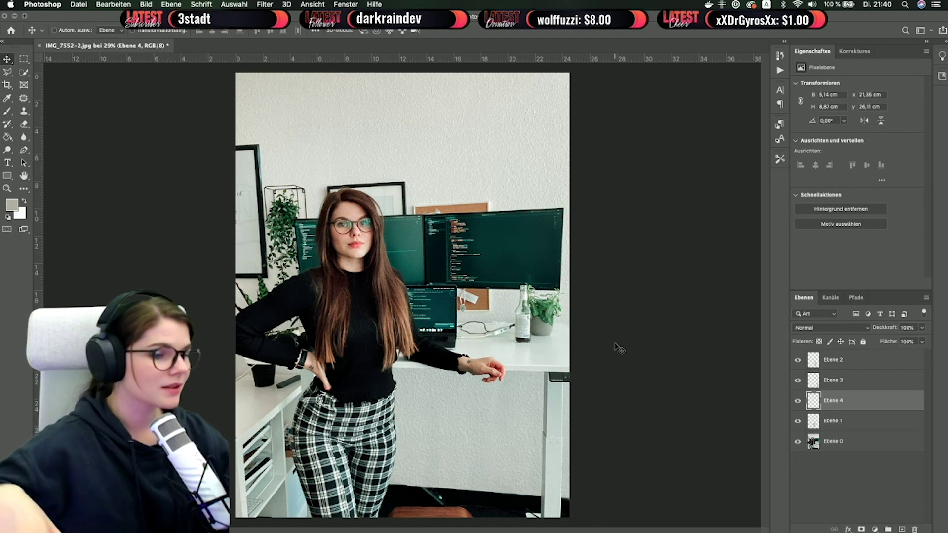
pyautogui.scroll(4, 470, 318)
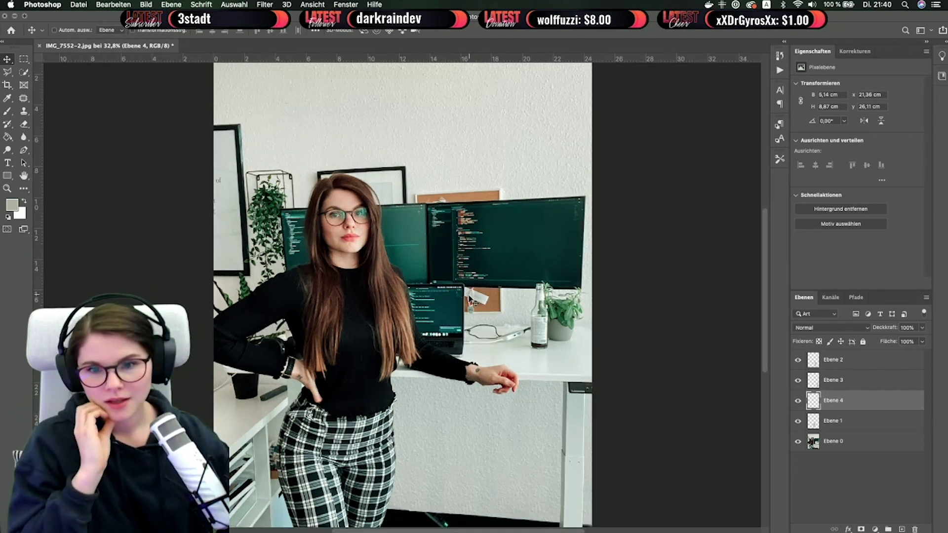
pyautogui.scroll(4, 487, 338)
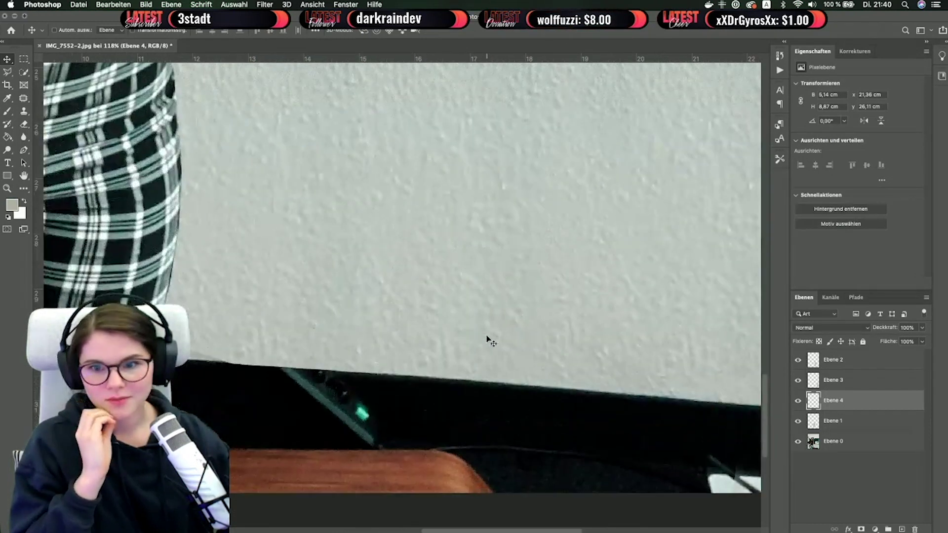
pyautogui.scroll(-3, 326, 444)
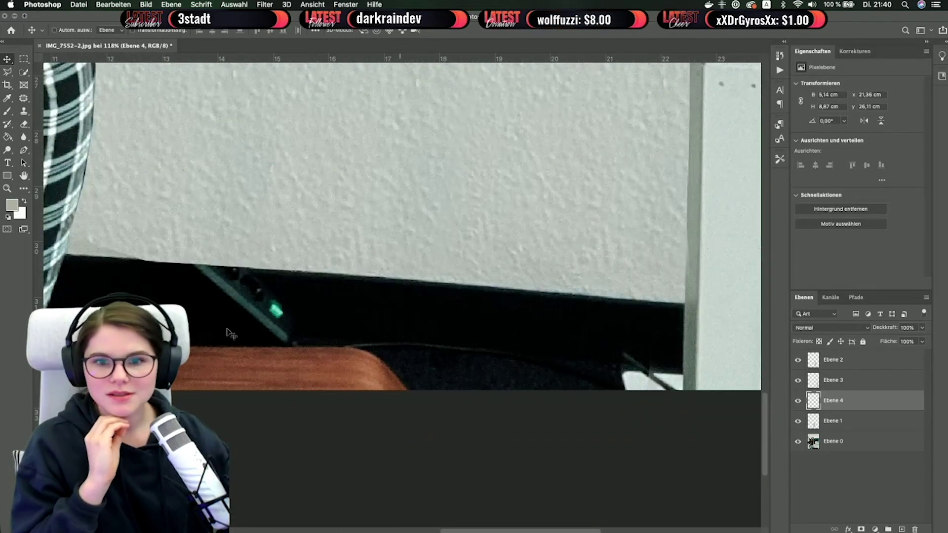
pyautogui.hscroll(-3, 524, 362)
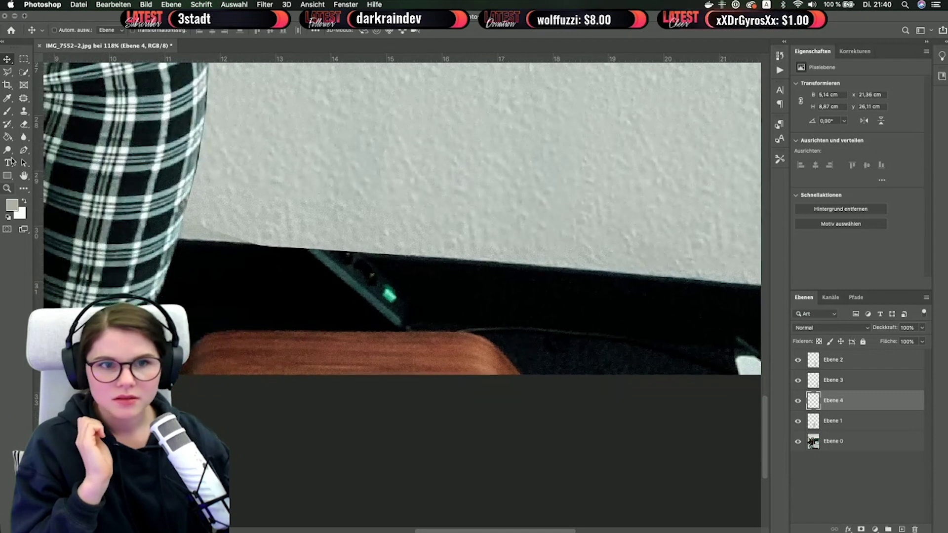
# Outline the clean black area between the trousers and the power strip with the Polygonal Lasso and copy it from Ebene 0 to a new layer.
pyautogui.click(8, 72)
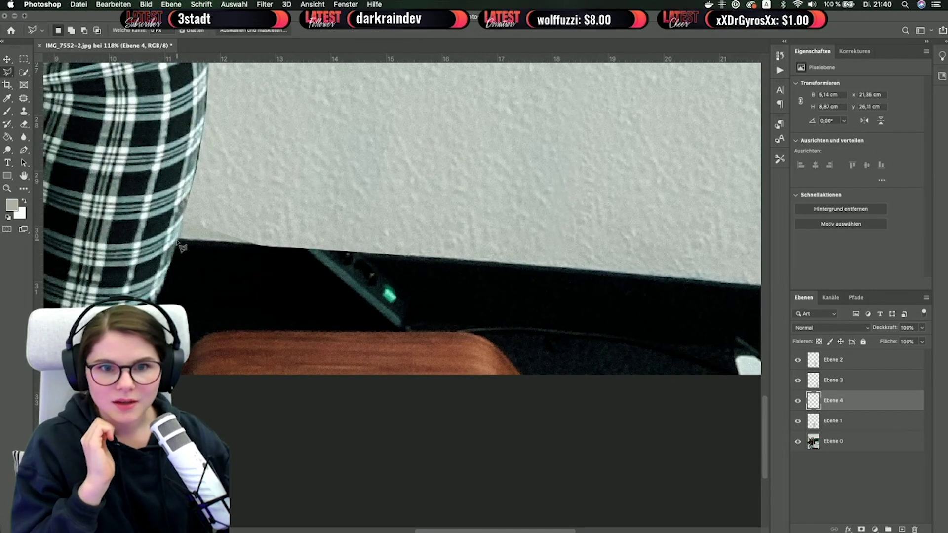
pyautogui.click(275, 248)
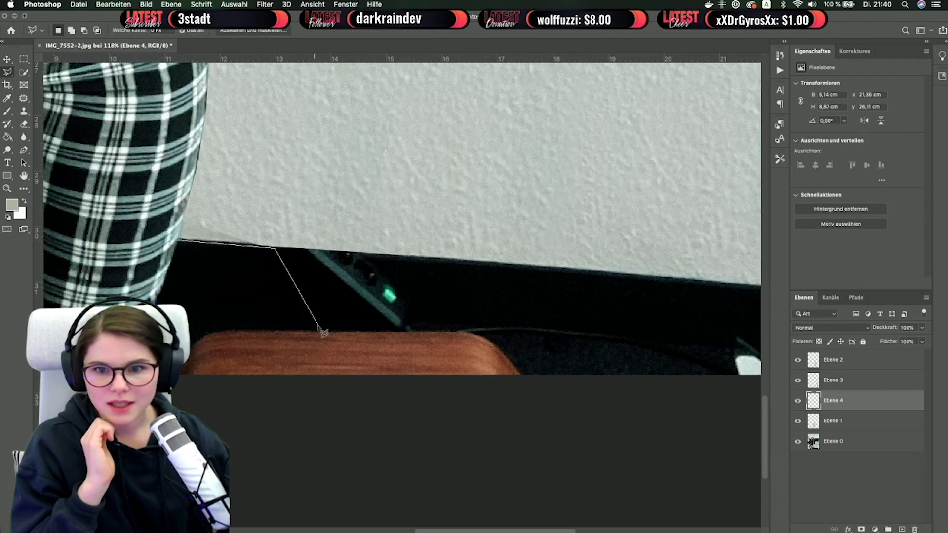
pyautogui.click(323, 322)
pyautogui.click(154, 324)
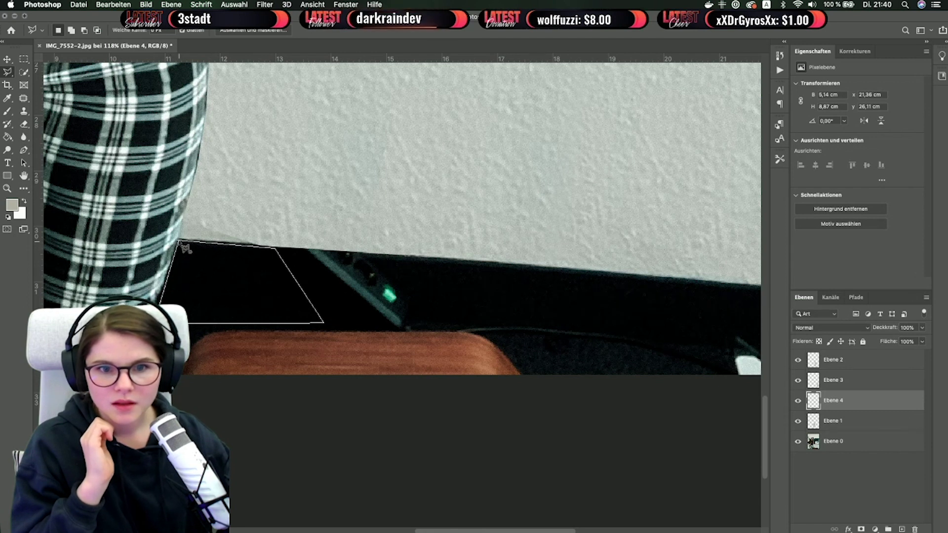
pyautogui.click(179, 240)
pyautogui.click(807, 441)
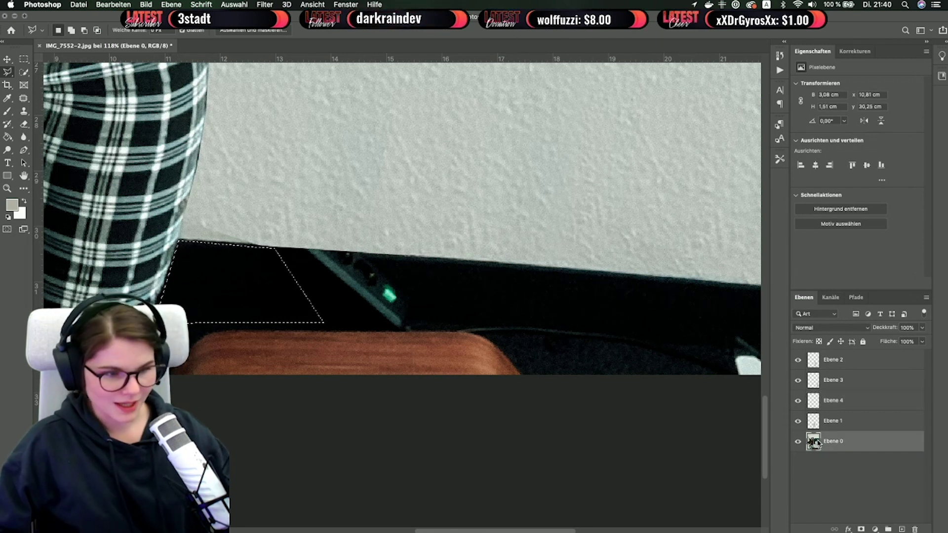
pyautogui.press('super+j')
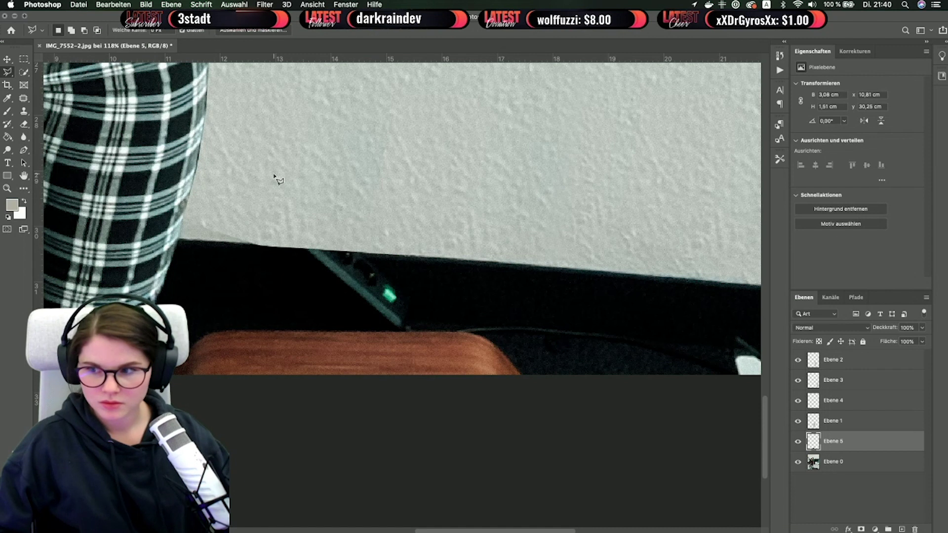
# Move the black patch over the power strip with the green light and stretch it to 3.84 cm wide with Free Transform.
pyautogui.press('v')
pyautogui.moveTo(290, 282); pyautogui.dragTo(411, 301)
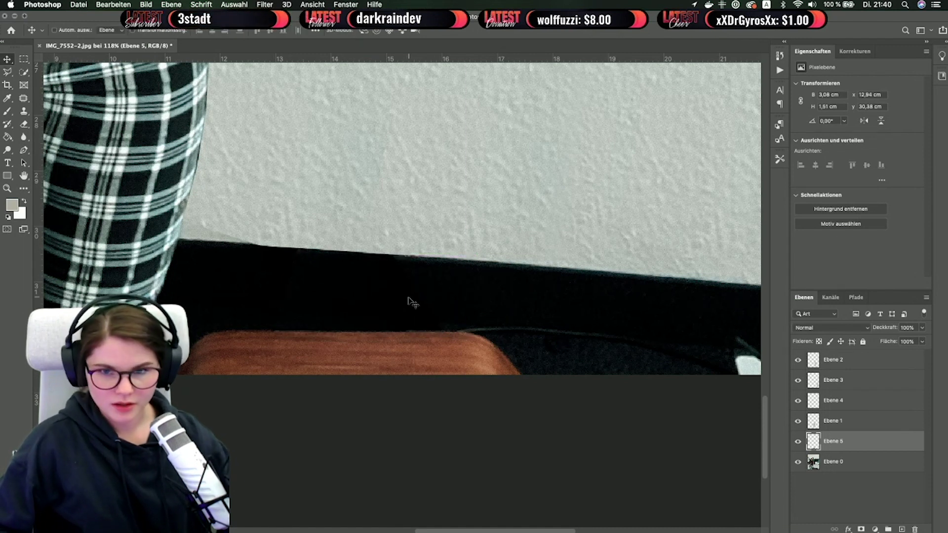
pyautogui.click(8, 74)
pyautogui.click(4, 61)
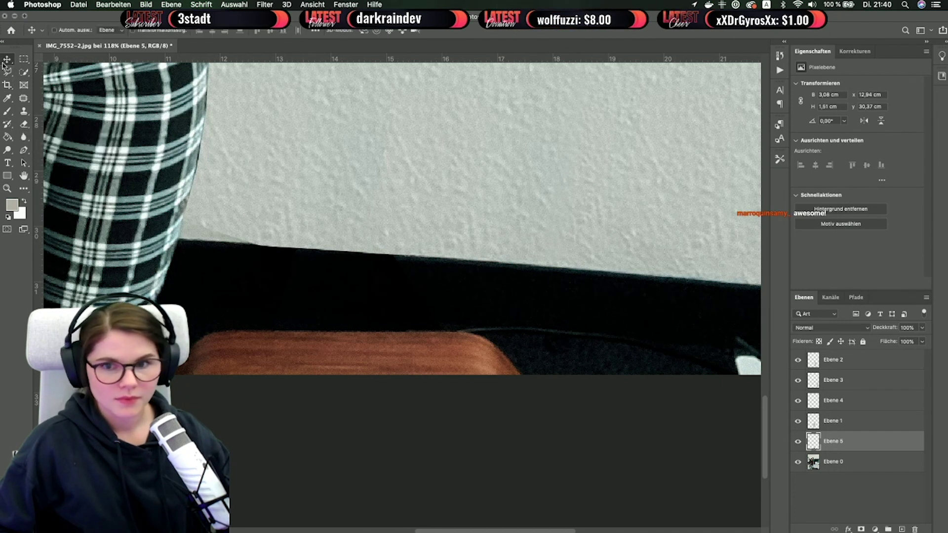
pyautogui.press('super+t')
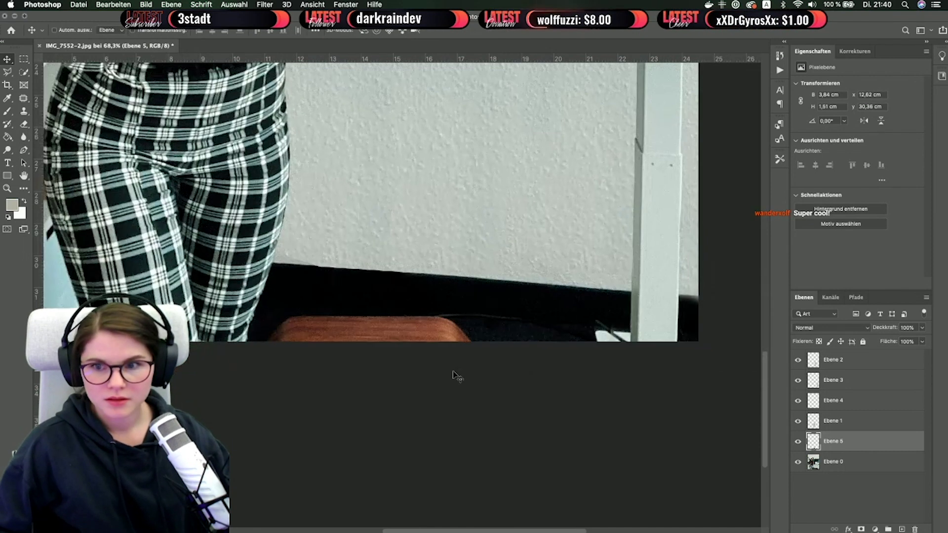
pyautogui.scroll(-6, 455, 376)
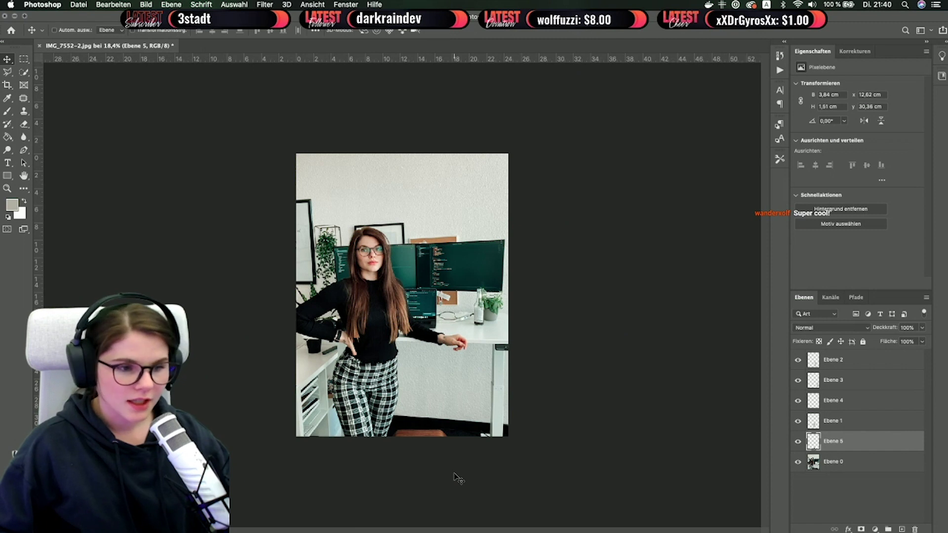
# Group all patch layers above Ebene 0 and toggle the group's visibility to compare the photo before and after the retouching.
pyautogui.keyDown('shift'); pyautogui.click(822, 361); pyautogui.keyUp('shift')
pyautogui.press('super+g')
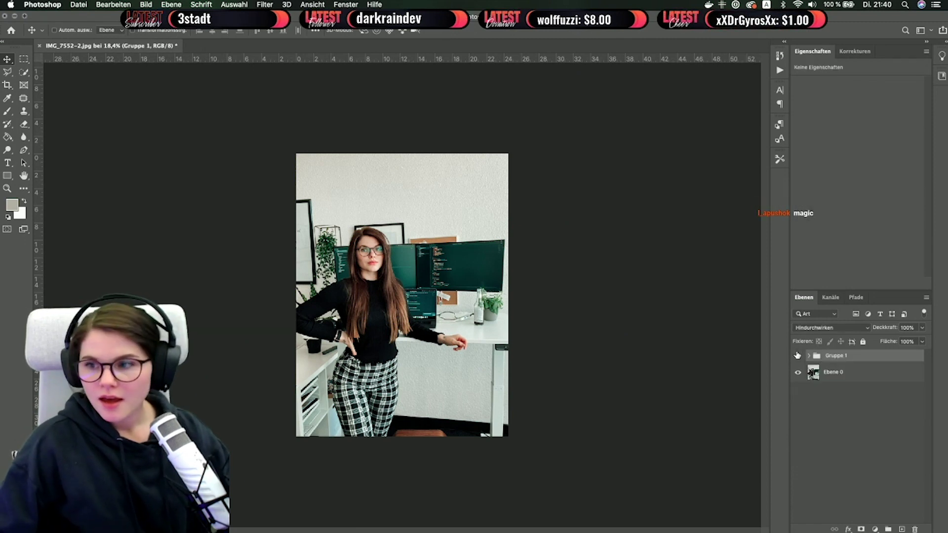
pyautogui.click(797, 356)
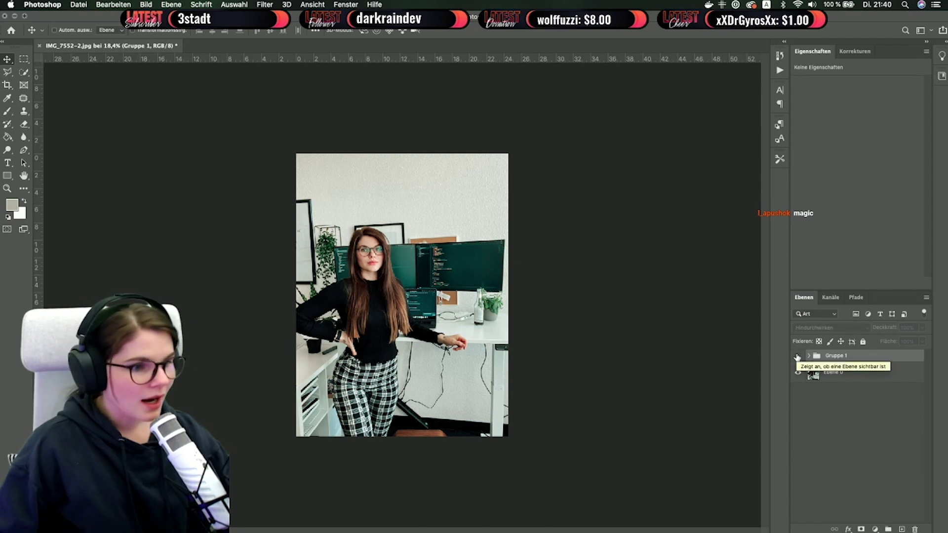
pyautogui.click(797, 356)
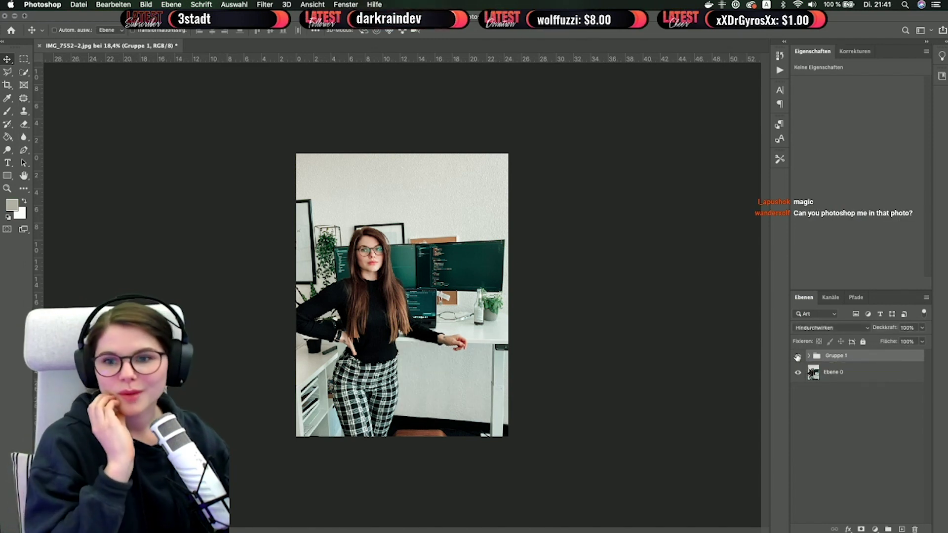
pyautogui.click(798, 356)
pyautogui.click(798, 356)
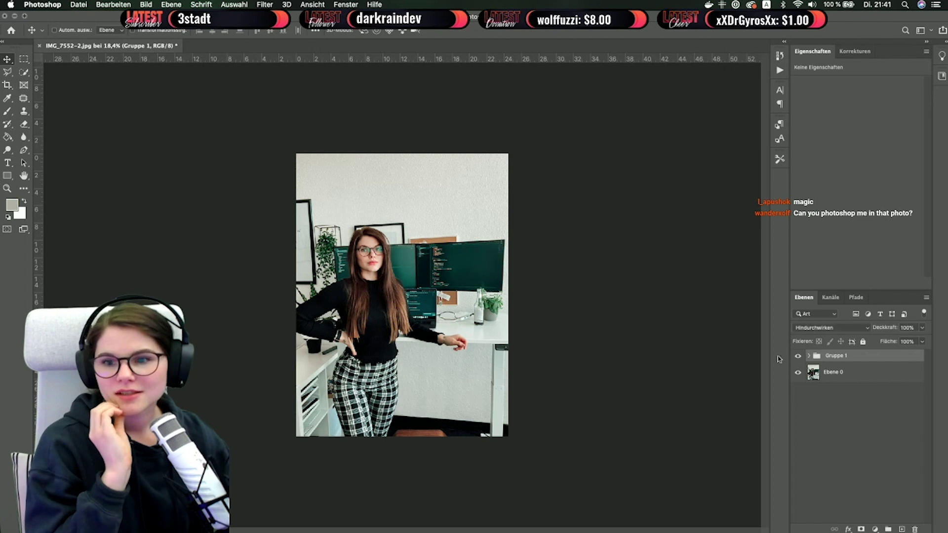